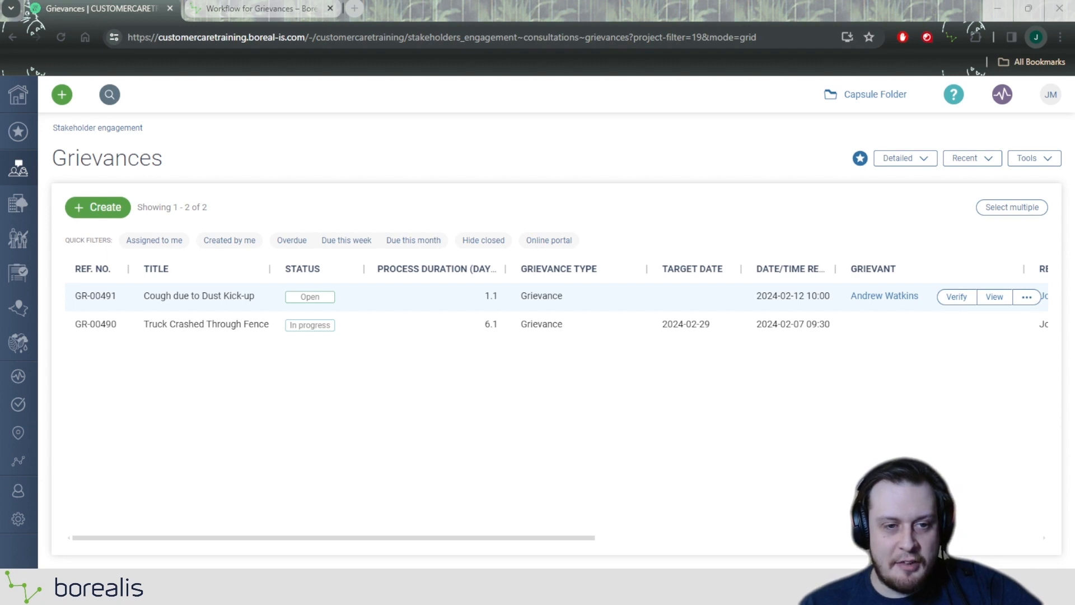
Step: Open the grievance "Cough due to Dust Kick-up" and start its Assess workflow action
{"action": "left_click", "coordinate": [85, 299]}
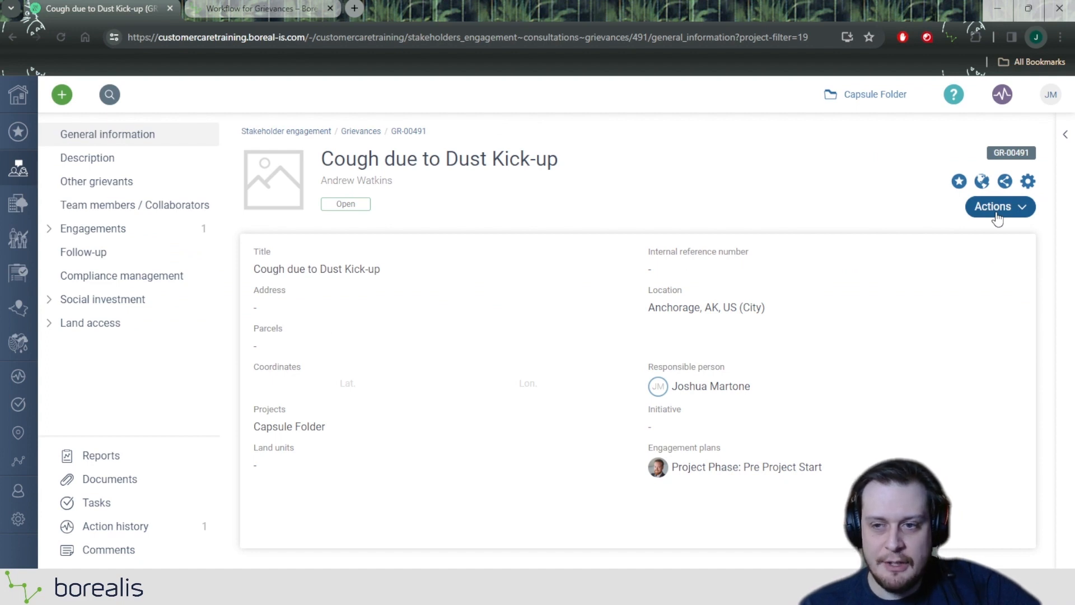
{"action": "left_click", "coordinate": [997, 217]}
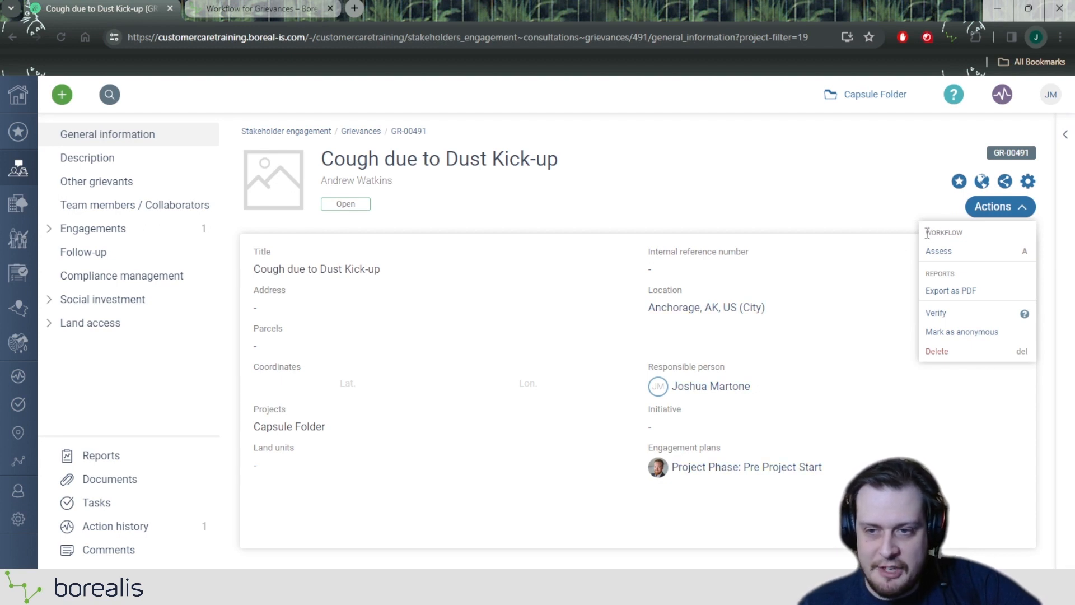
{"action": "left_click_drag", "start_coordinate": [927, 233], "coordinate": [966, 235]}
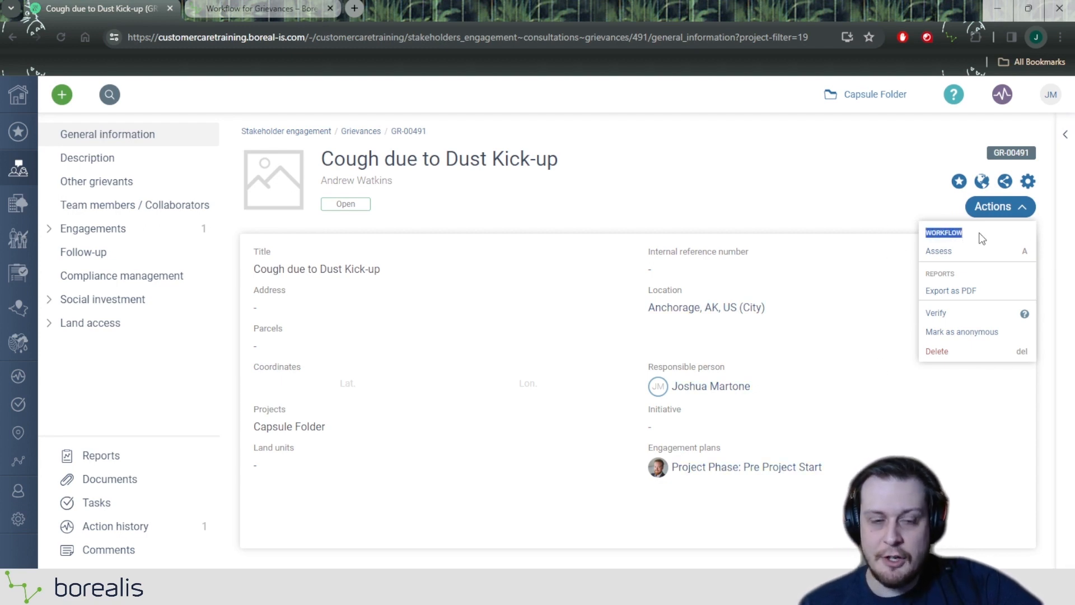
{"action": "left_click", "coordinate": [973, 238]}
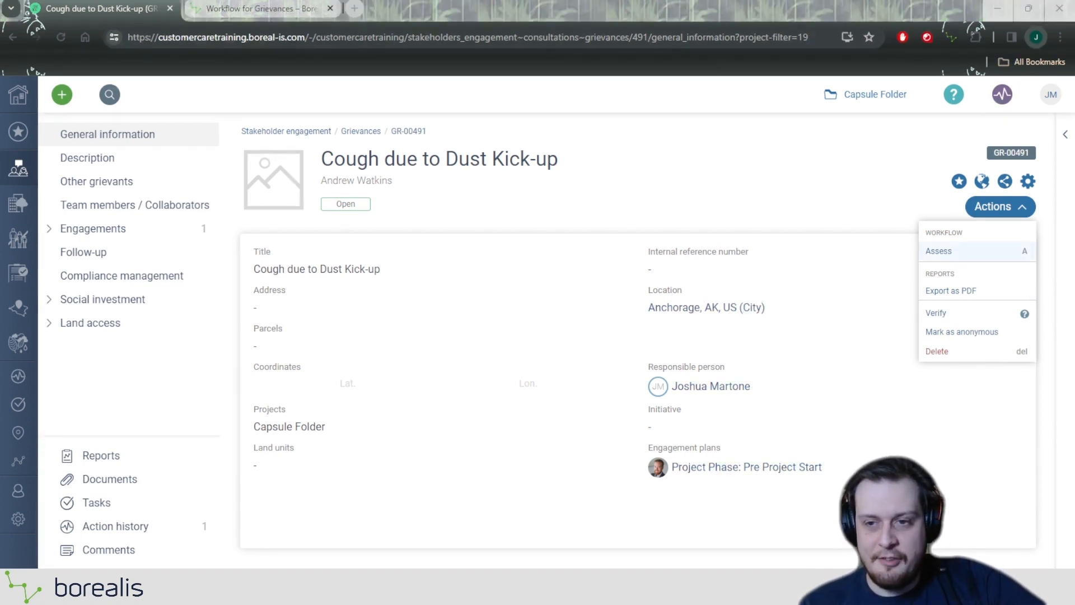
{"action": "left_click", "coordinate": [946, 252]}
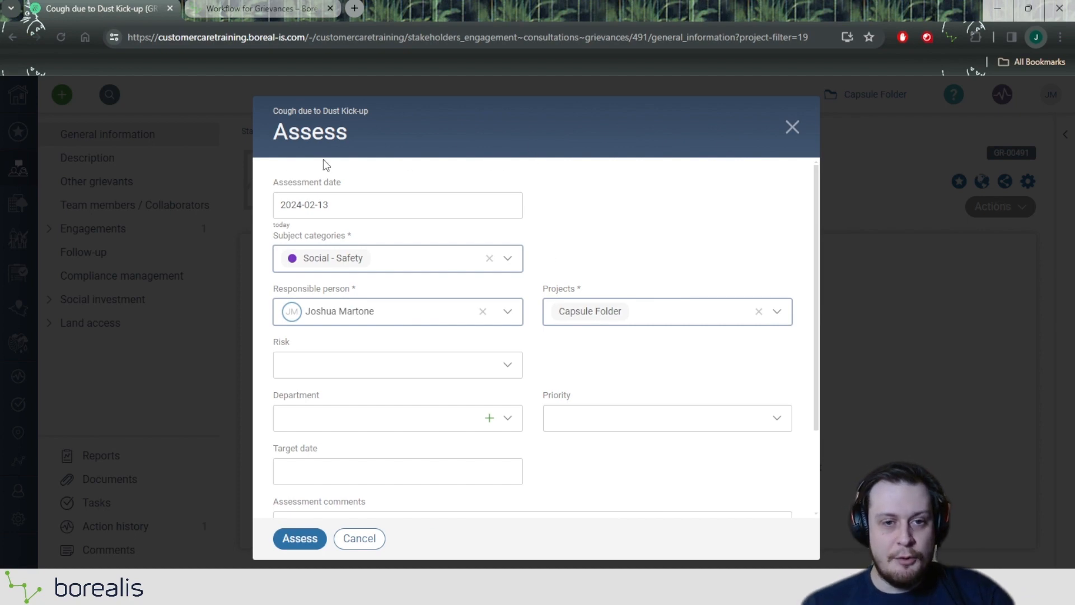
Step: Add "Environment - Hazardous materials" to the assessment's subject categories, alongside "Social - Safety"
{"action": "left_click_drag", "start_coordinate": [271, 178], "coordinate": [374, 179]}
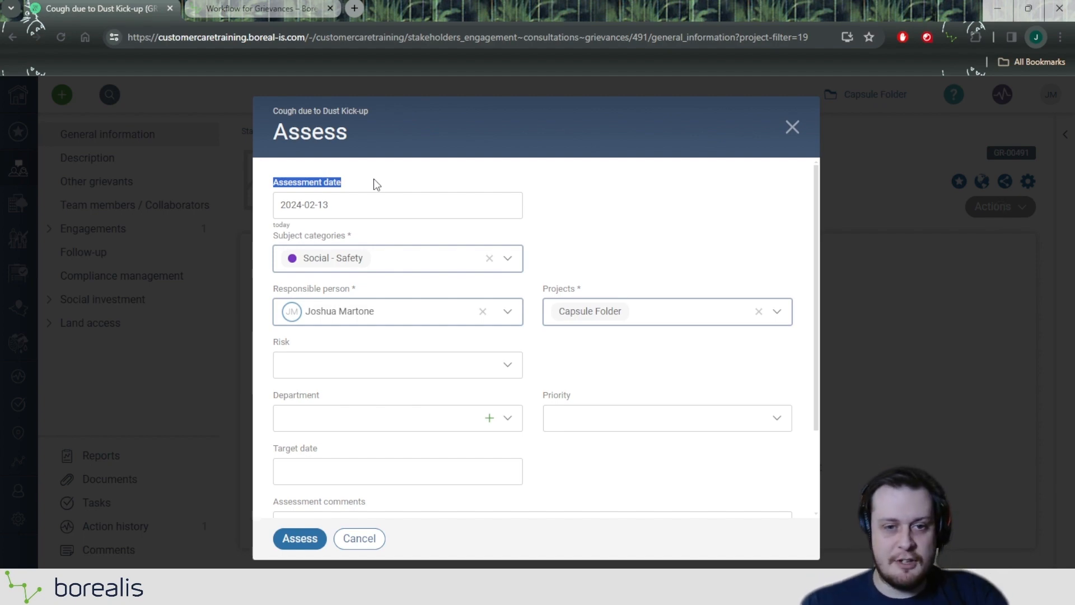
{"action": "left_click", "coordinate": [268, 242]}
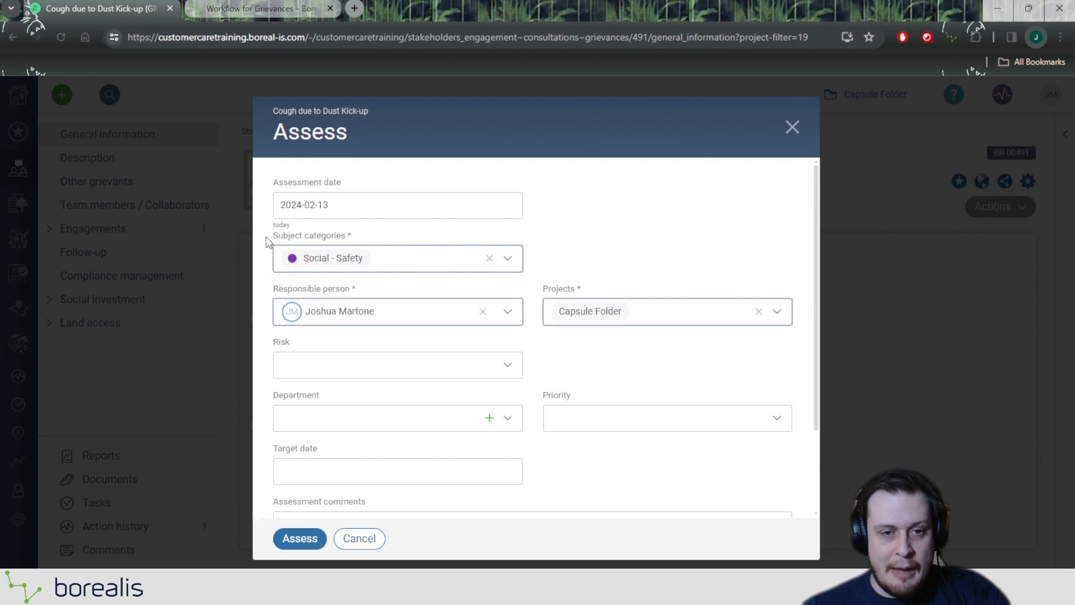
{"action": "left_click_drag", "start_coordinate": [268, 242], "coordinate": [353, 240]}
{"action": "left_click", "coordinate": [379, 233]}
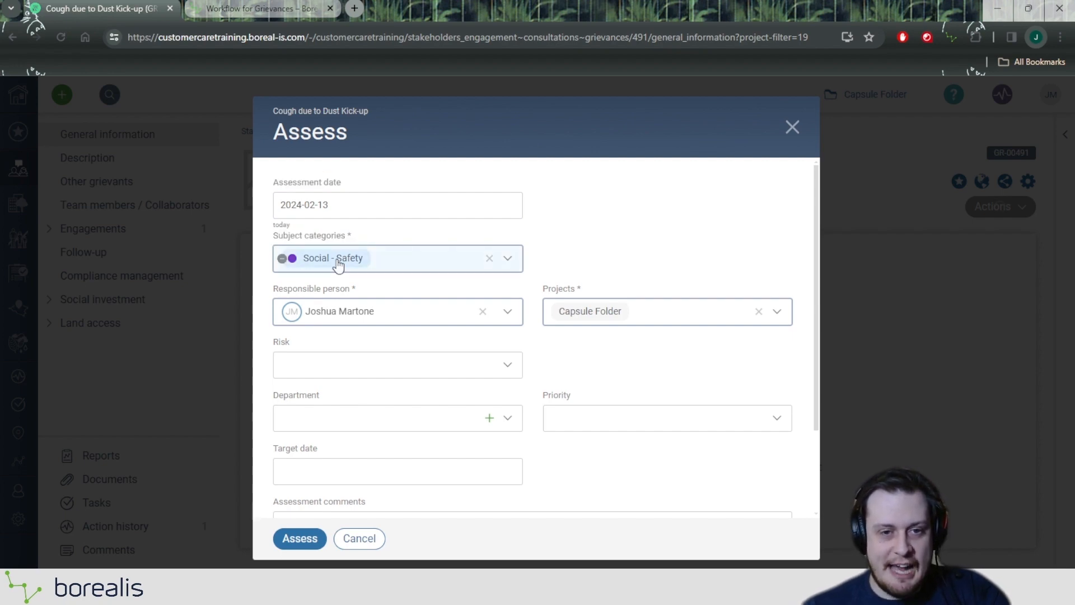
{"action": "left_click", "coordinate": [427, 262]}
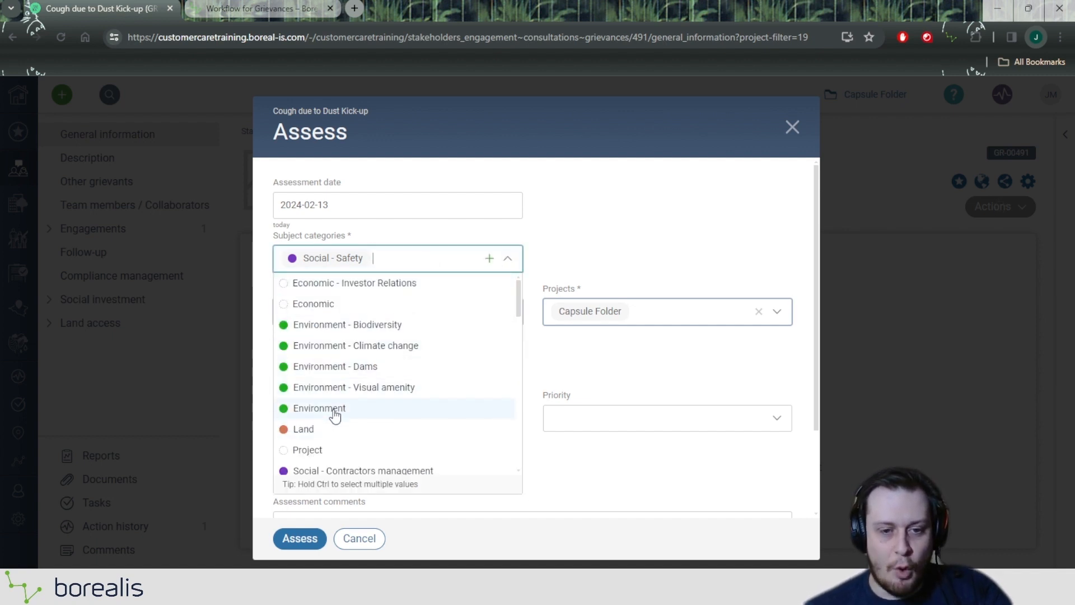
{"action": "scroll", "coordinate": [336, 408], "scroll_direction": "down", "scroll_amount": 5}
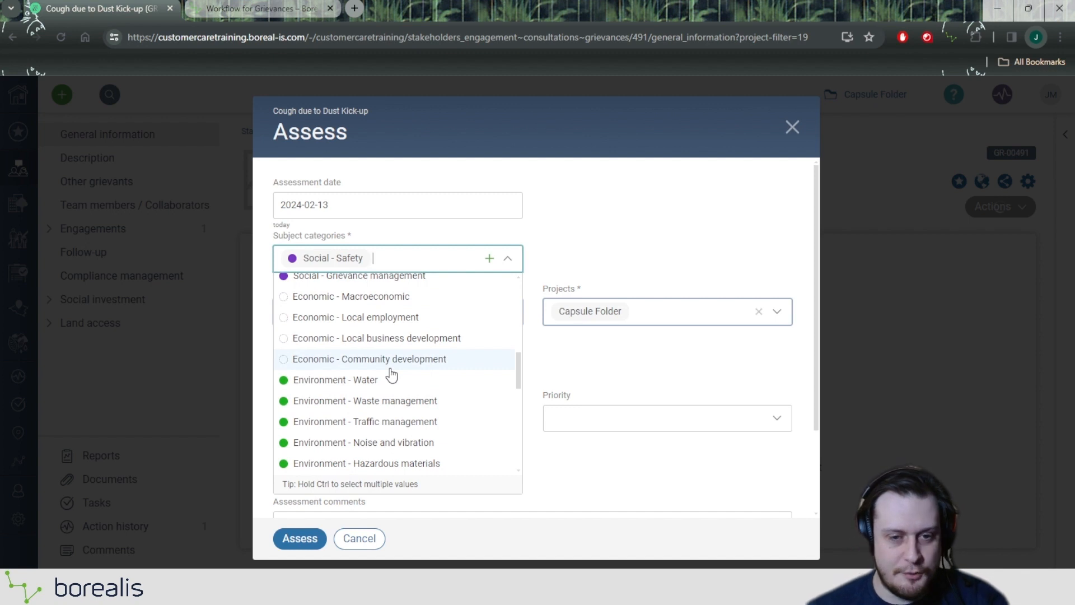
{"action": "left_click", "coordinate": [427, 464]}
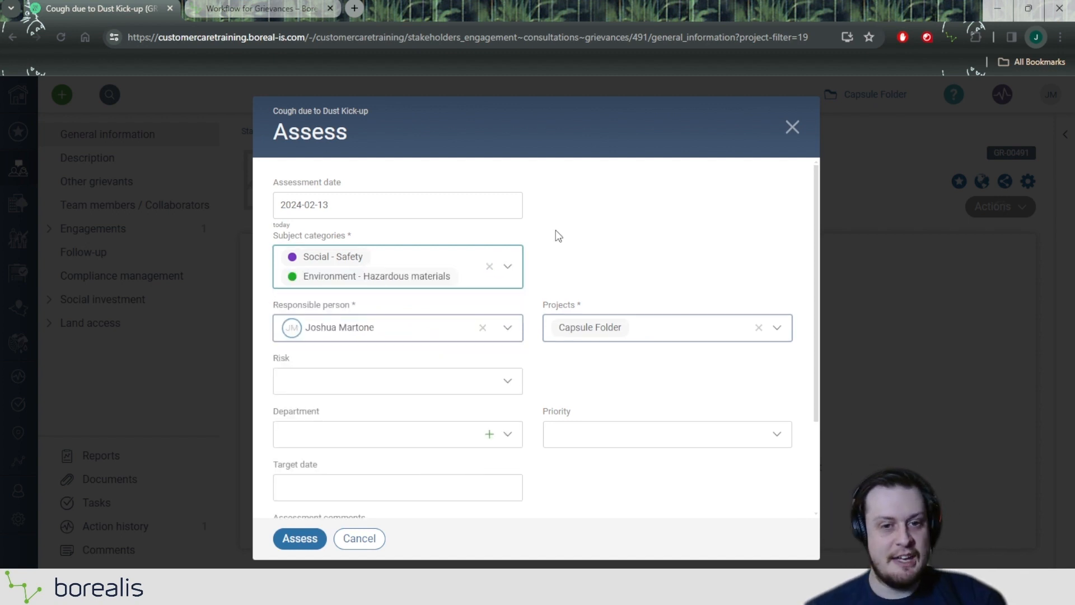
Step: Set both the risk and the priority of the assessment to Medium
{"action": "left_click_drag", "start_coordinate": [274, 304], "coordinate": [367, 307]}
{"action": "left_click", "coordinate": [492, 303]}
{"action": "left_click_drag", "start_coordinate": [540, 311], "coordinate": [589, 305]}
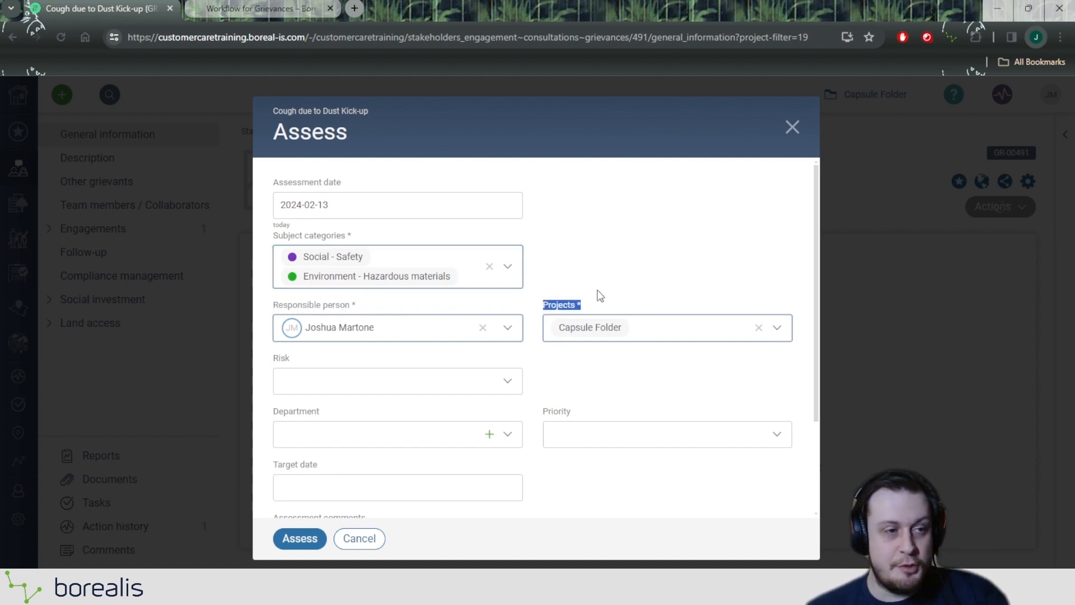
{"action": "scroll", "coordinate": [595, 365], "scroll_direction": "down", "scroll_amount": 1}
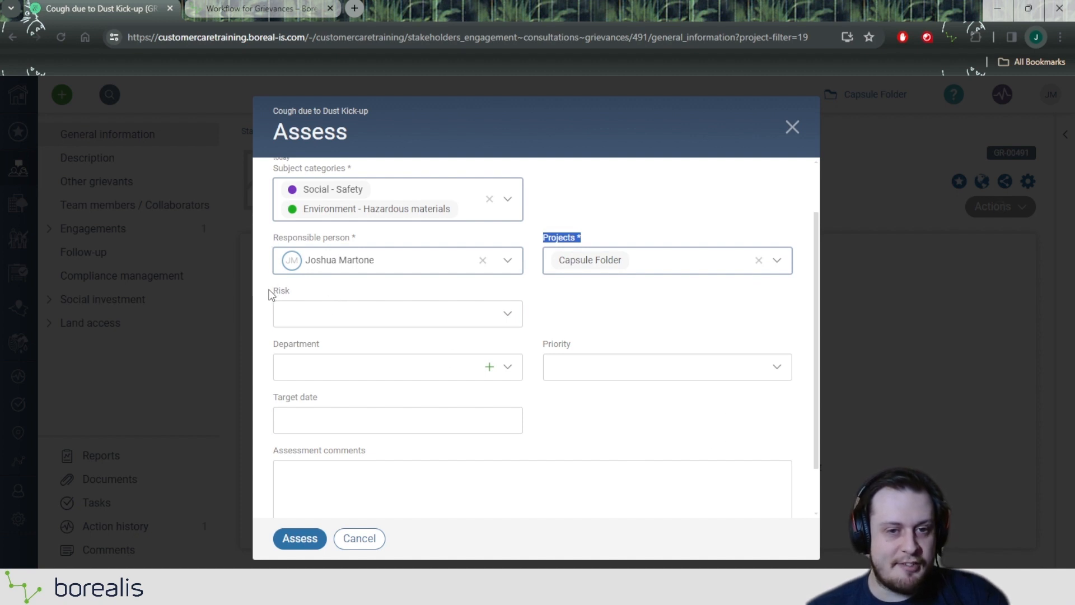
{"action": "left_click_drag", "start_coordinate": [272, 293], "coordinate": [296, 289]}
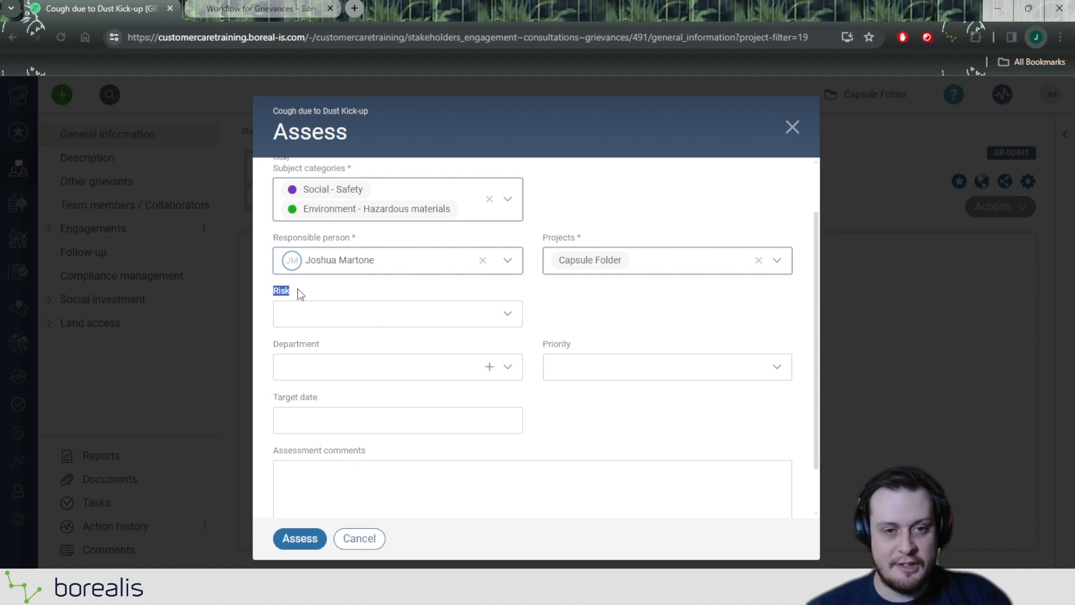
{"action": "left_click", "coordinate": [291, 311]}
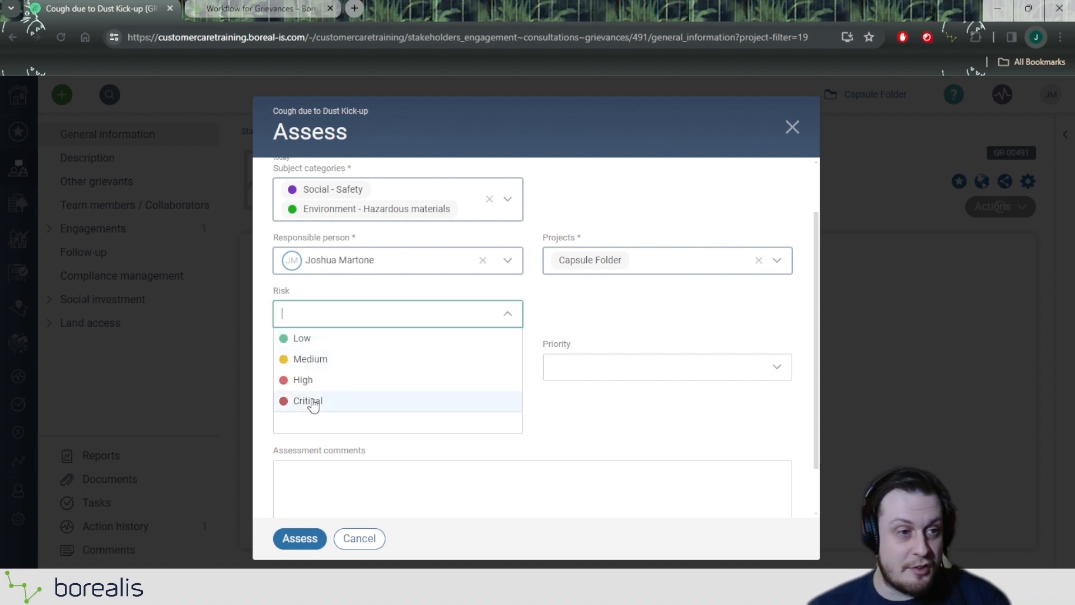
{"action": "left_click", "coordinate": [306, 360]}
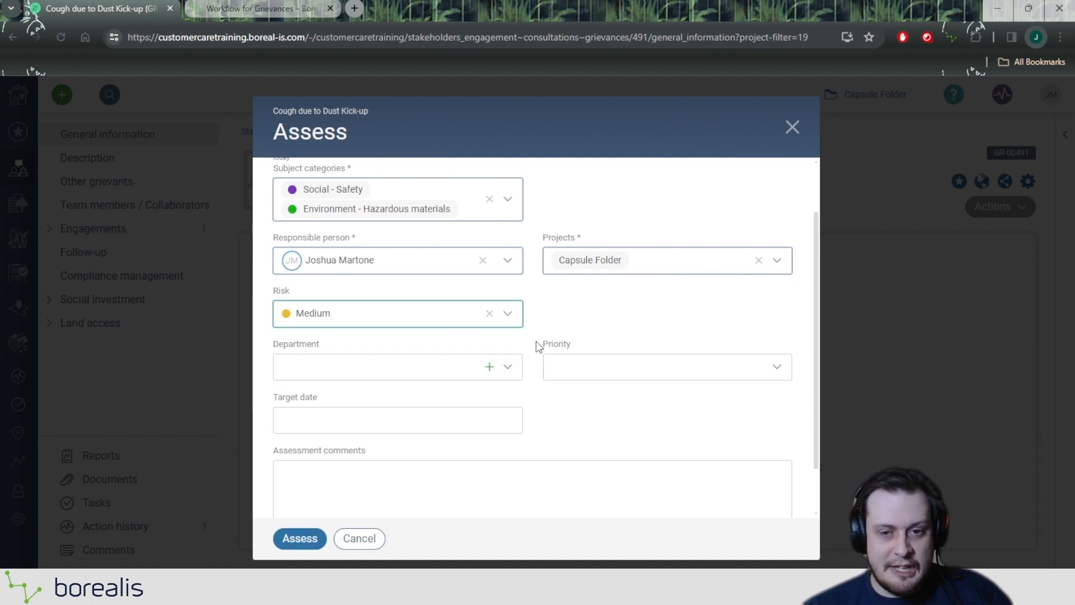
{"action": "left_click_drag", "start_coordinate": [536, 341], "coordinate": [576, 345]}
{"action": "left_click", "coordinate": [569, 369]}
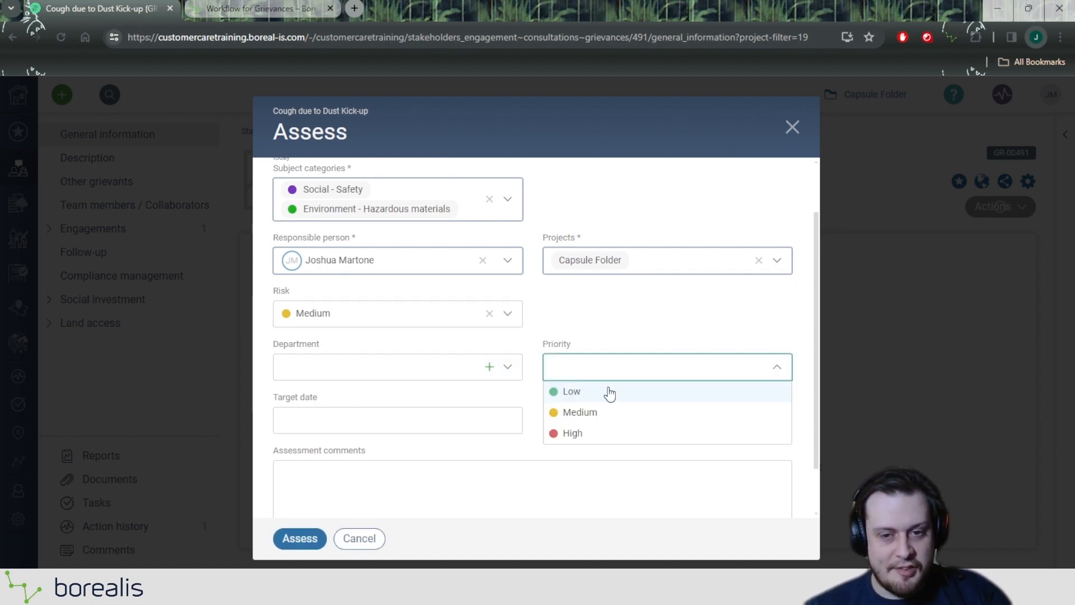
{"action": "left_click", "coordinate": [596, 413]}
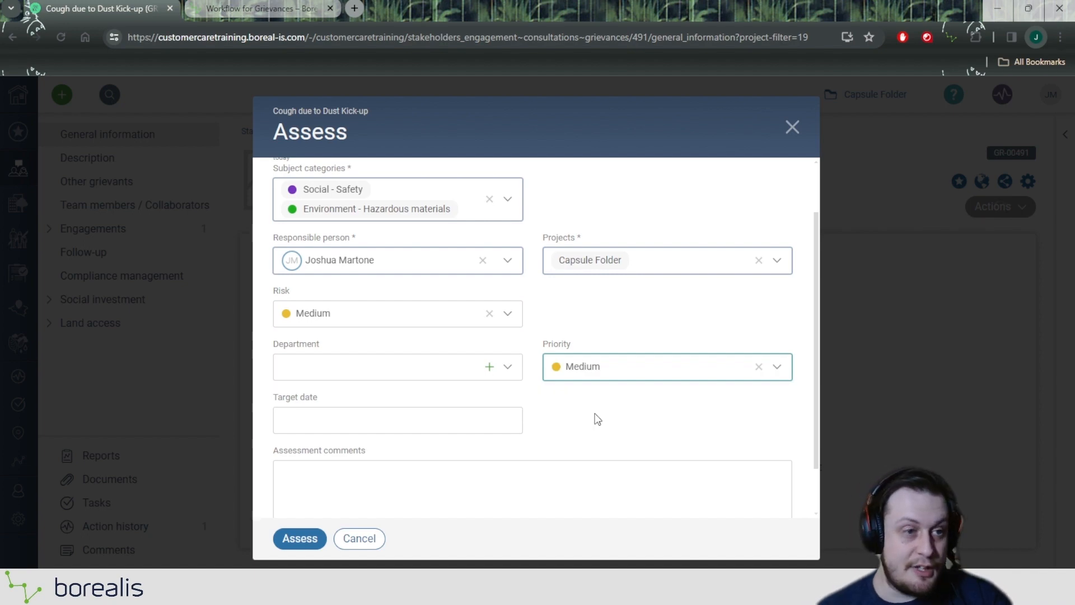
Step: Set the assessment's target date to 2024-03-31
{"action": "scroll", "coordinate": [476, 392], "scroll_direction": "down", "scroll_amount": 1}
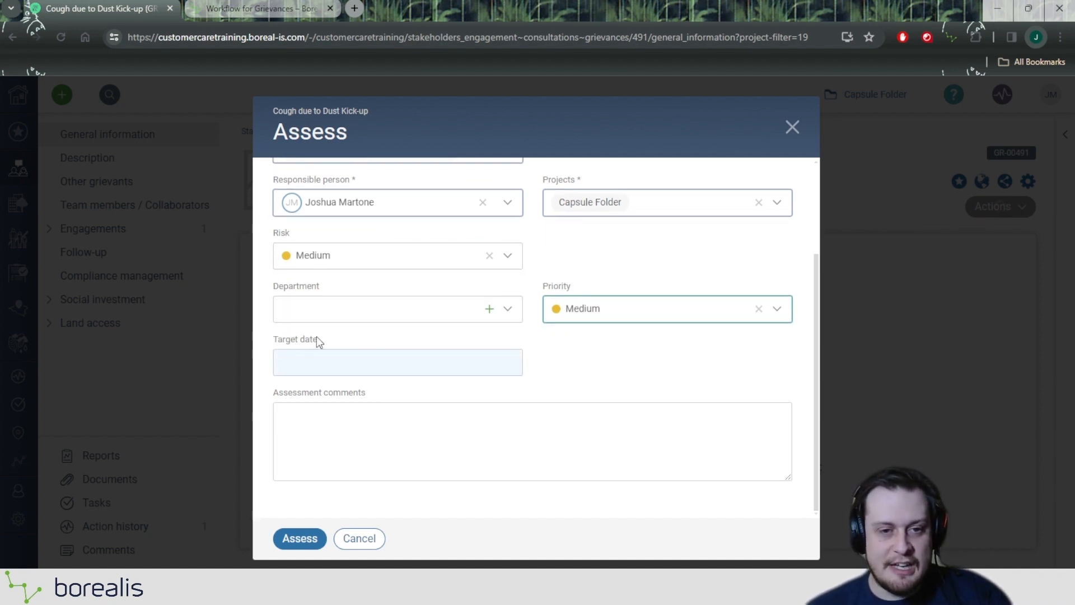
{"action": "left_click", "coordinate": [324, 362]}
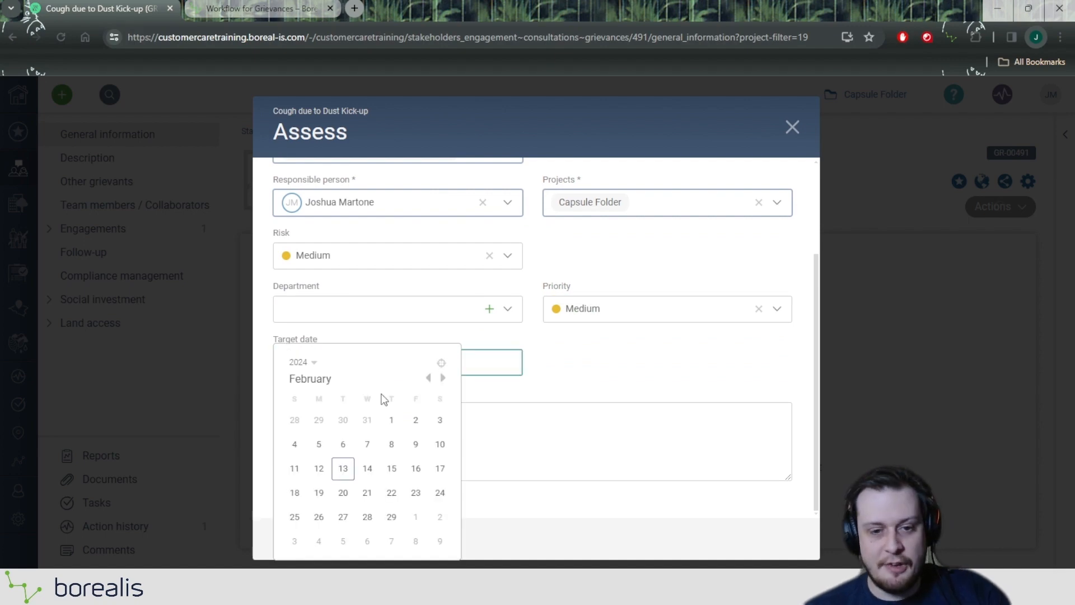
{"action": "left_click", "coordinate": [442, 378]}
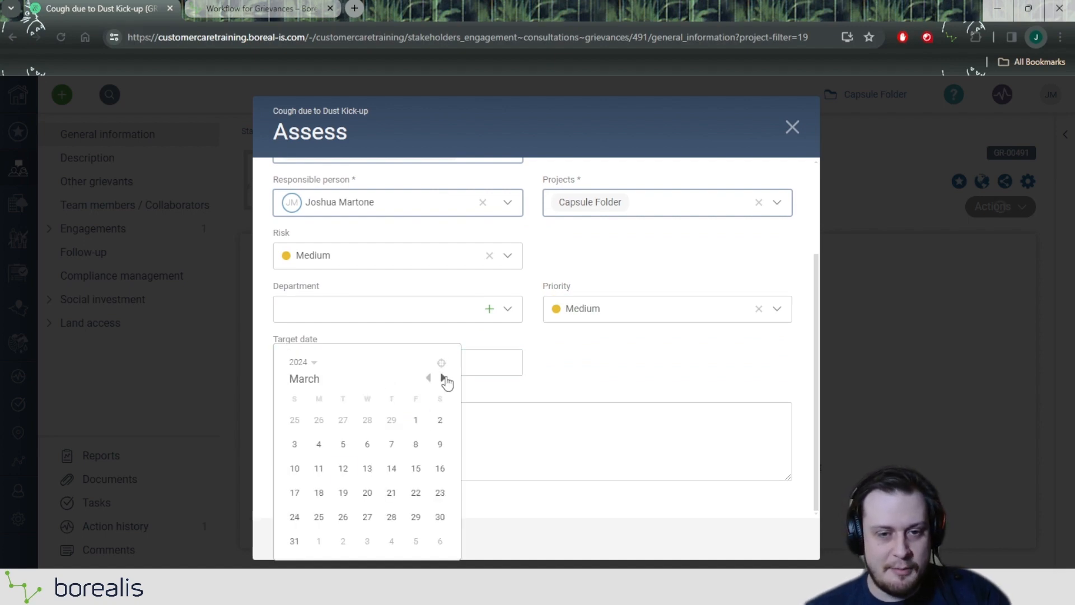
{"action": "left_click", "coordinate": [442, 378]}
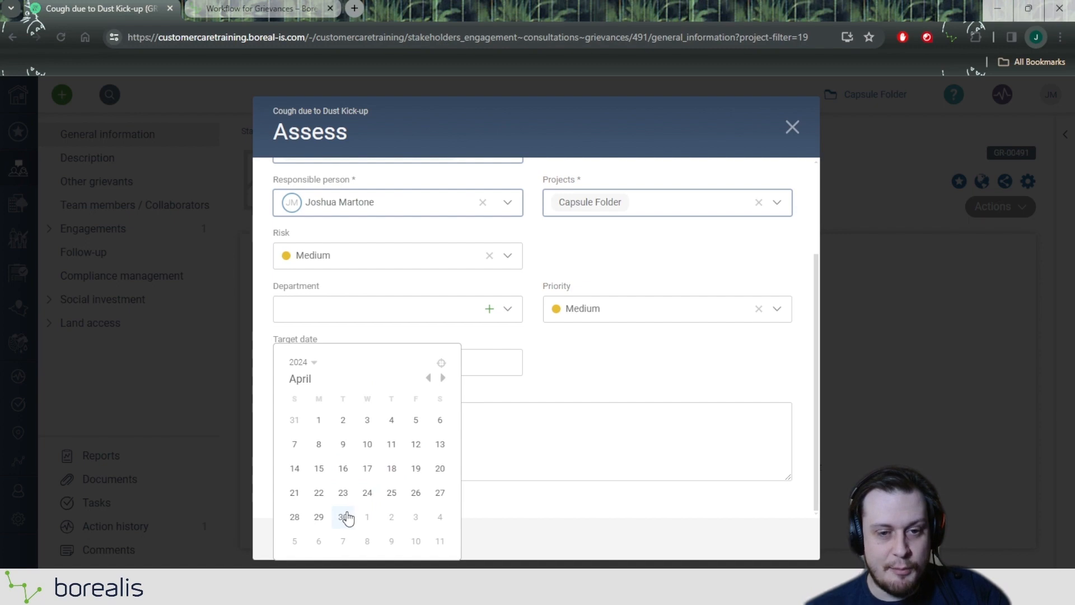
{"action": "left_click", "coordinate": [429, 378]}
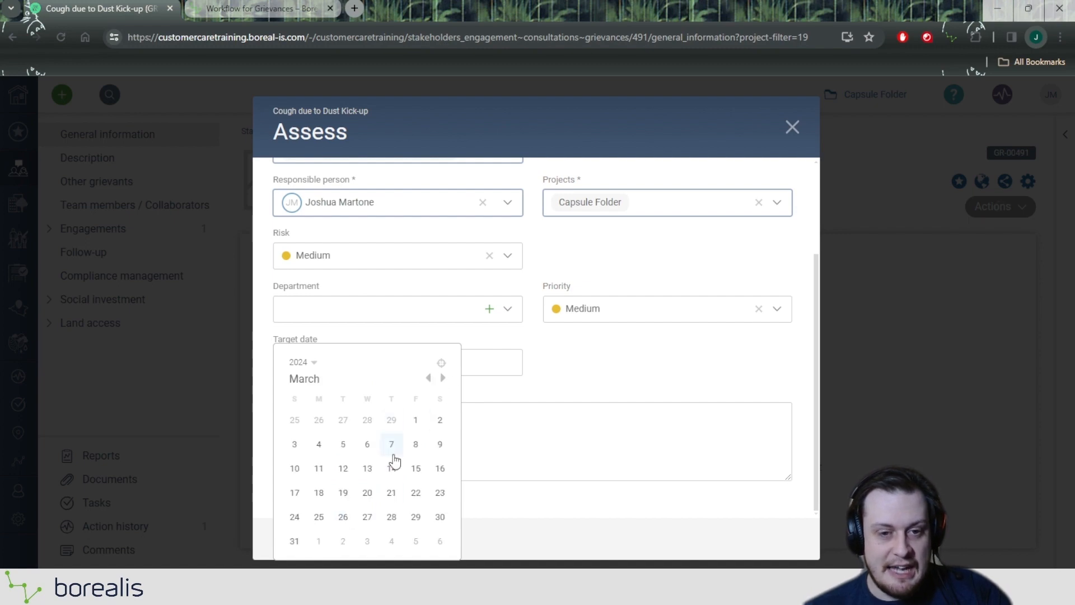
{"action": "left_click", "coordinate": [295, 542]}
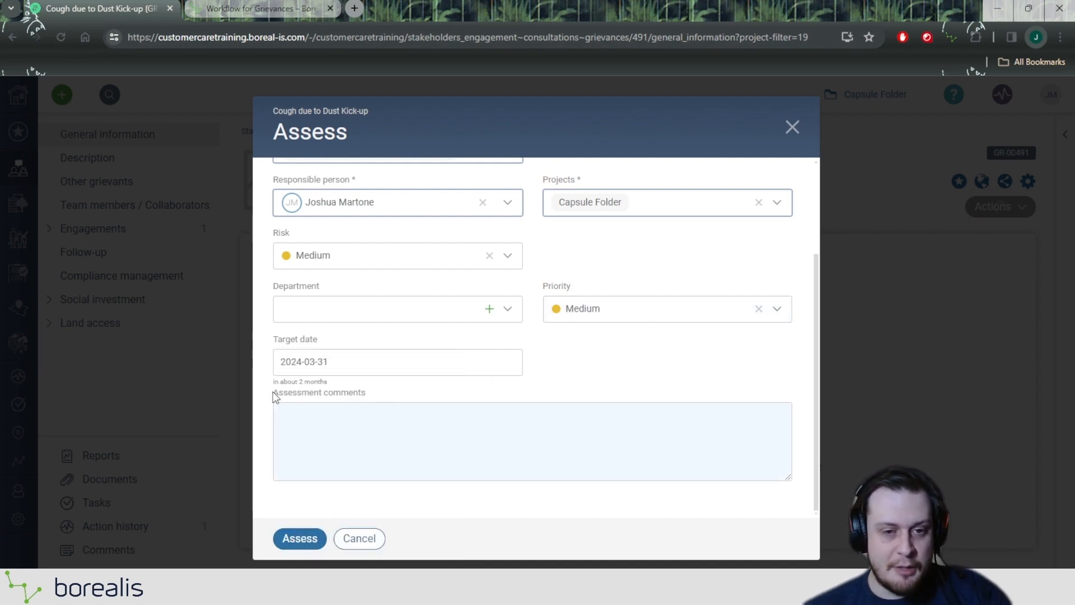
Step: Review the completed assessment form and submit it with the assessment comments left empty
{"action": "left_click_drag", "start_coordinate": [274, 391], "coordinate": [378, 391]}
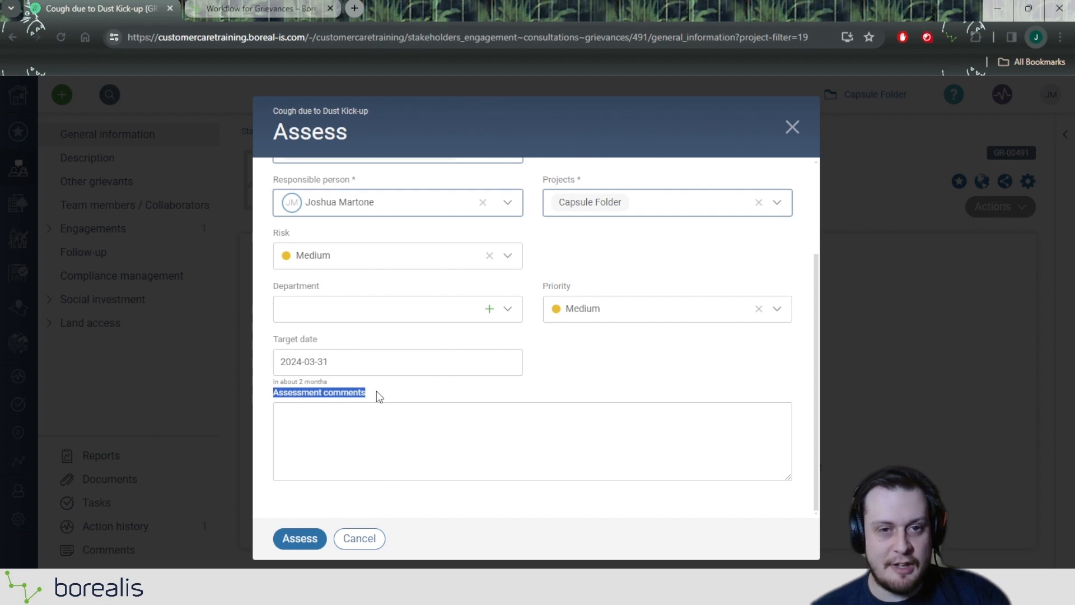
{"action": "left_click", "coordinate": [703, 373]}
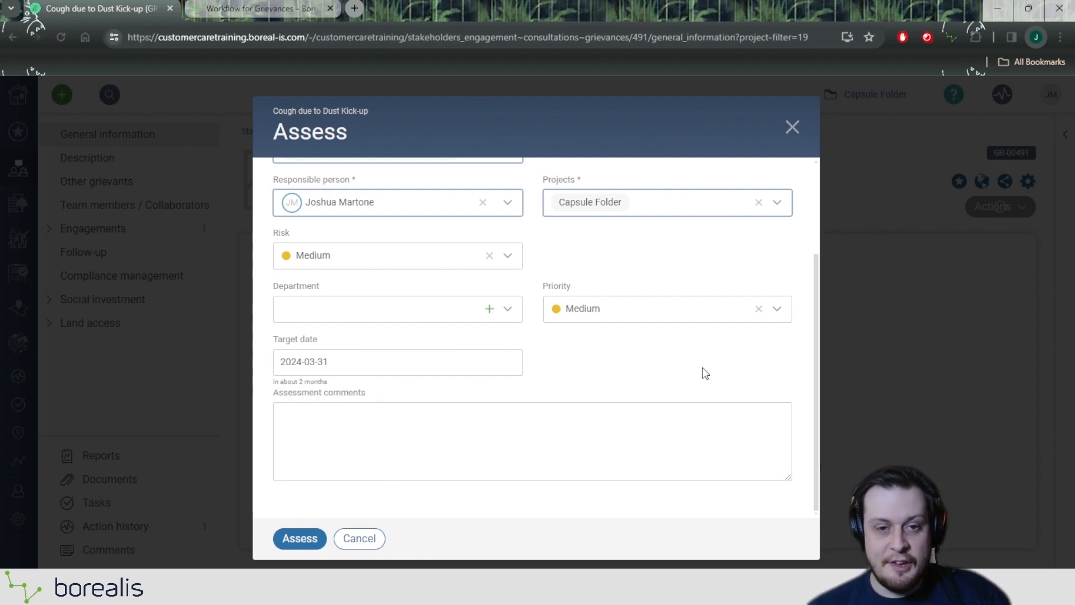
{"action": "scroll", "coordinate": [697, 374], "scroll_direction": "up", "scroll_amount": 2}
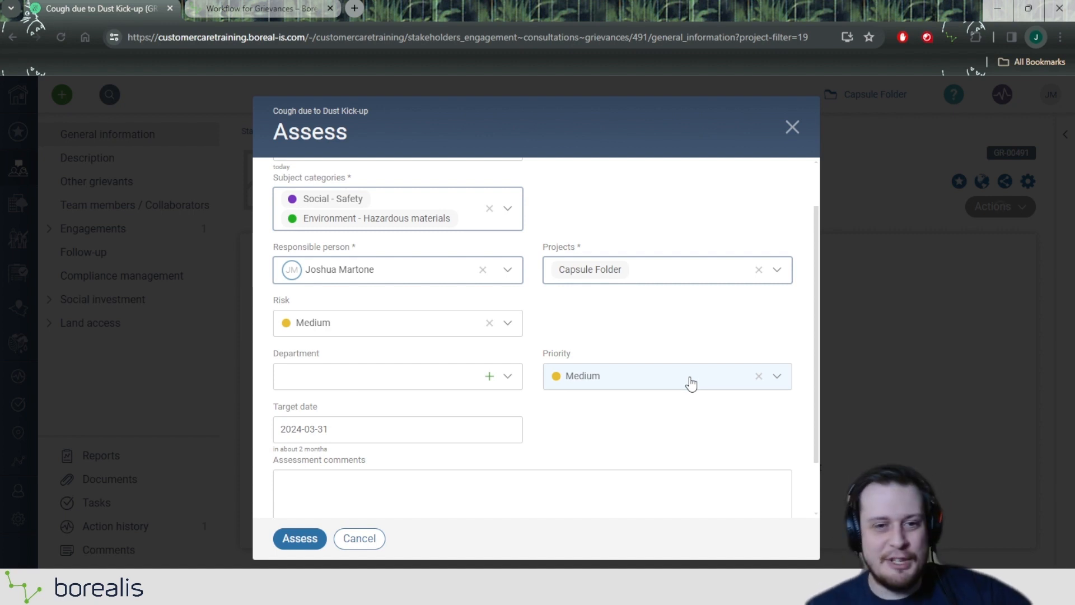
{"action": "scroll", "coordinate": [638, 381], "scroll_direction": "up", "scroll_amount": 1}
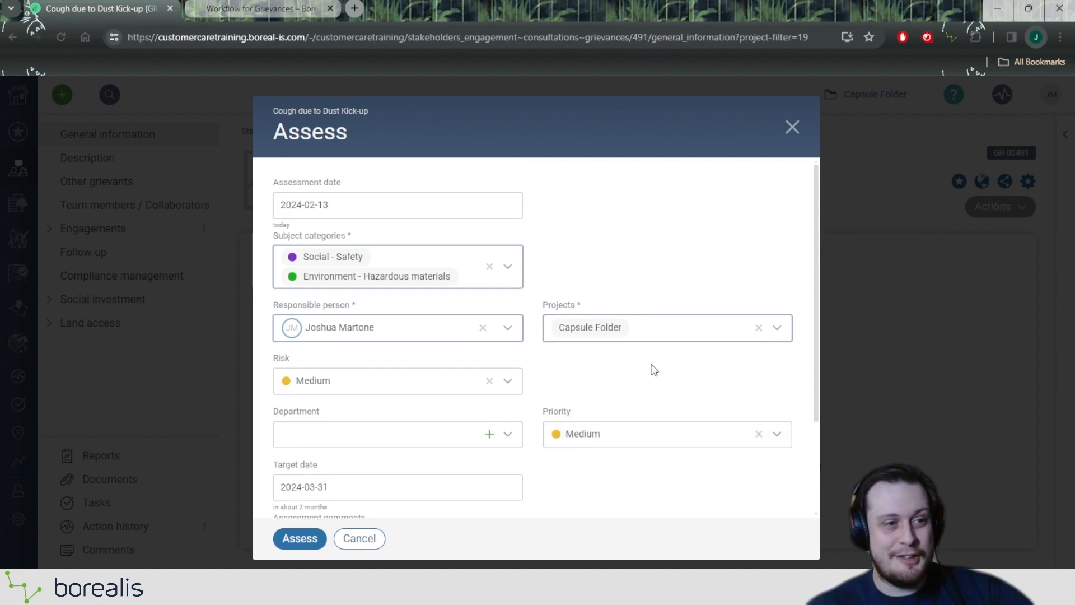
{"action": "scroll", "coordinate": [672, 174], "scroll_direction": "down", "scroll_amount": 1}
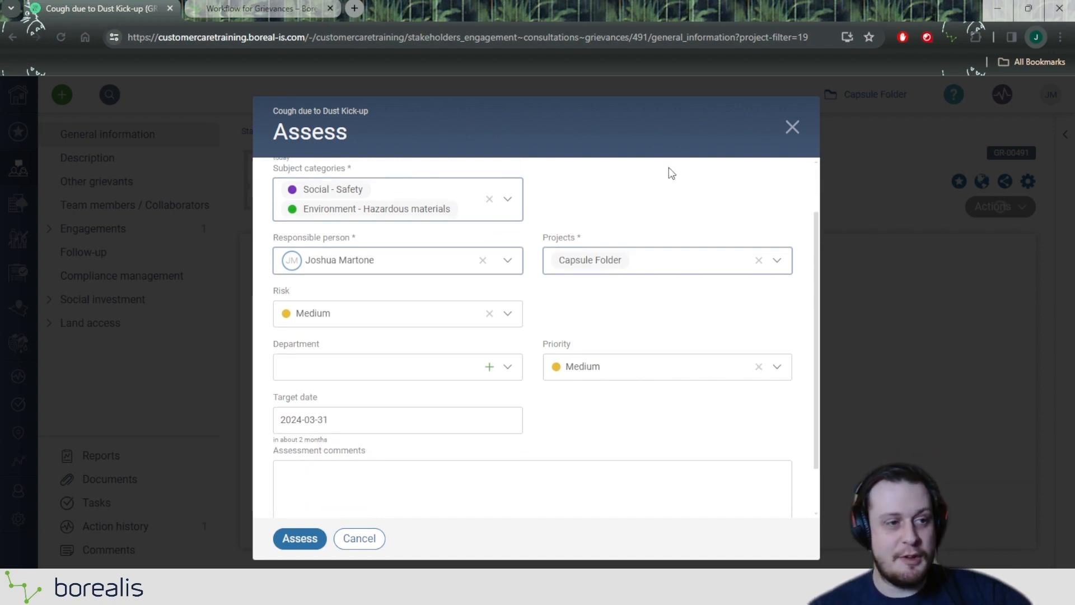
{"action": "scroll", "coordinate": [629, 199], "scroll_direction": "down", "scroll_amount": 1}
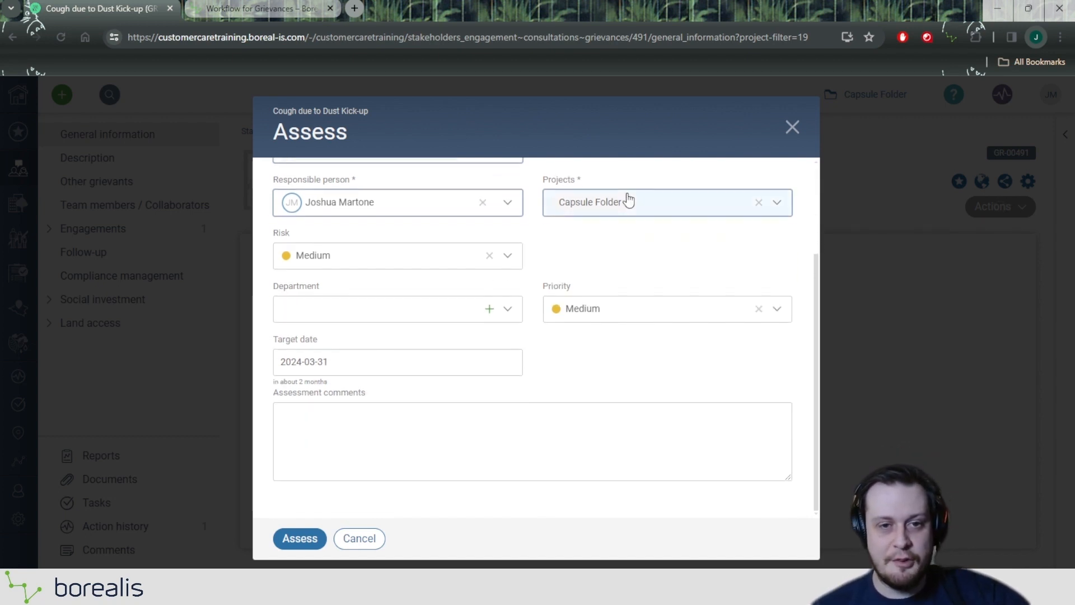
{"action": "left_click", "coordinate": [420, 454]}
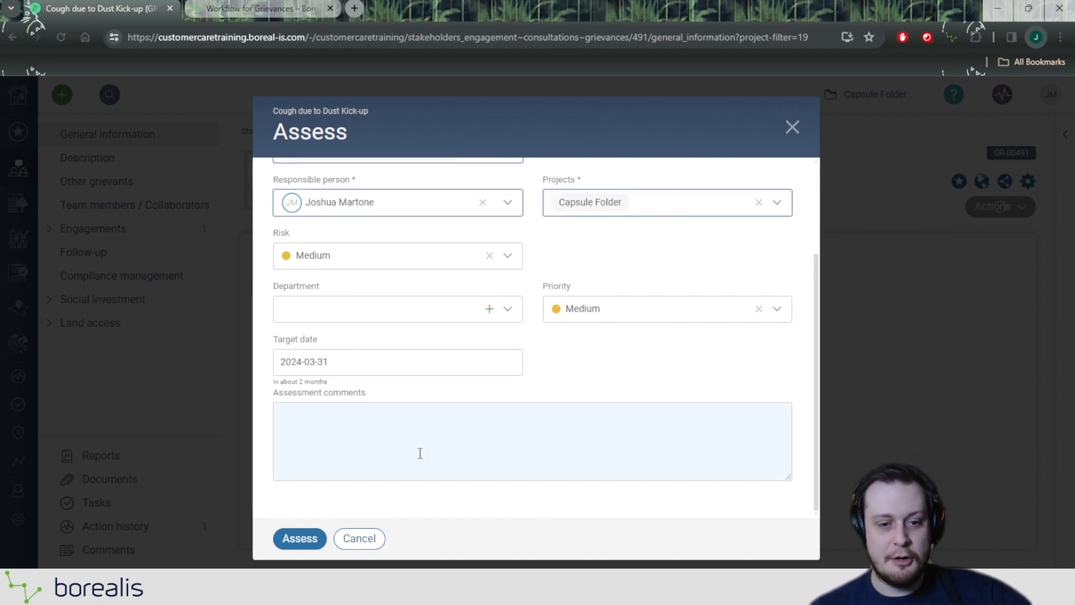
{"action": "left_click", "coordinate": [300, 539]}
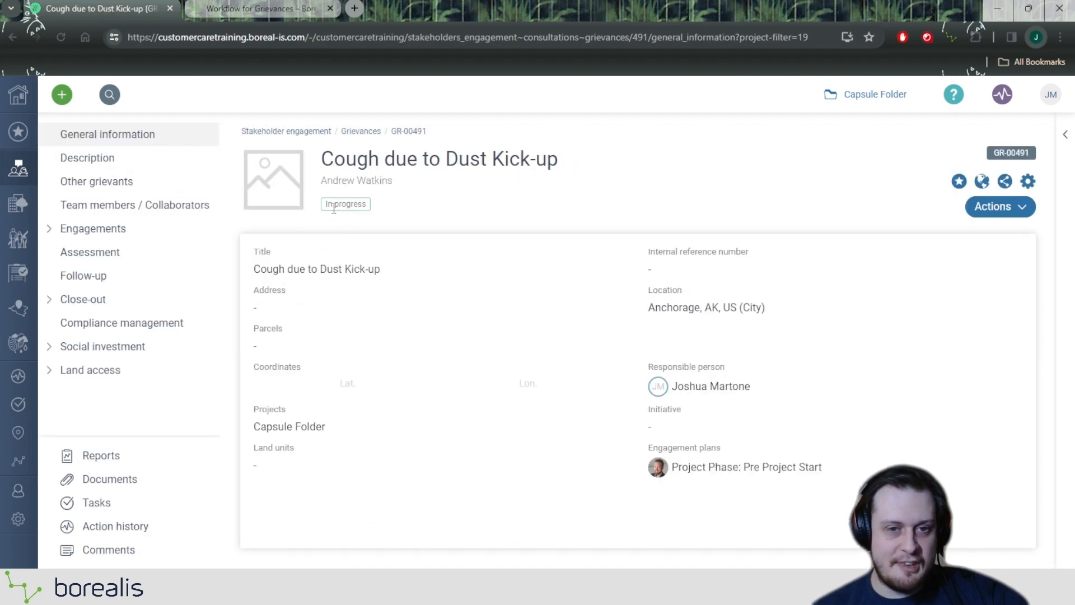
Step: Open the grievance's Assessment section and review the recorded assessment details
{"action": "left_click", "coordinate": [427, 205]}
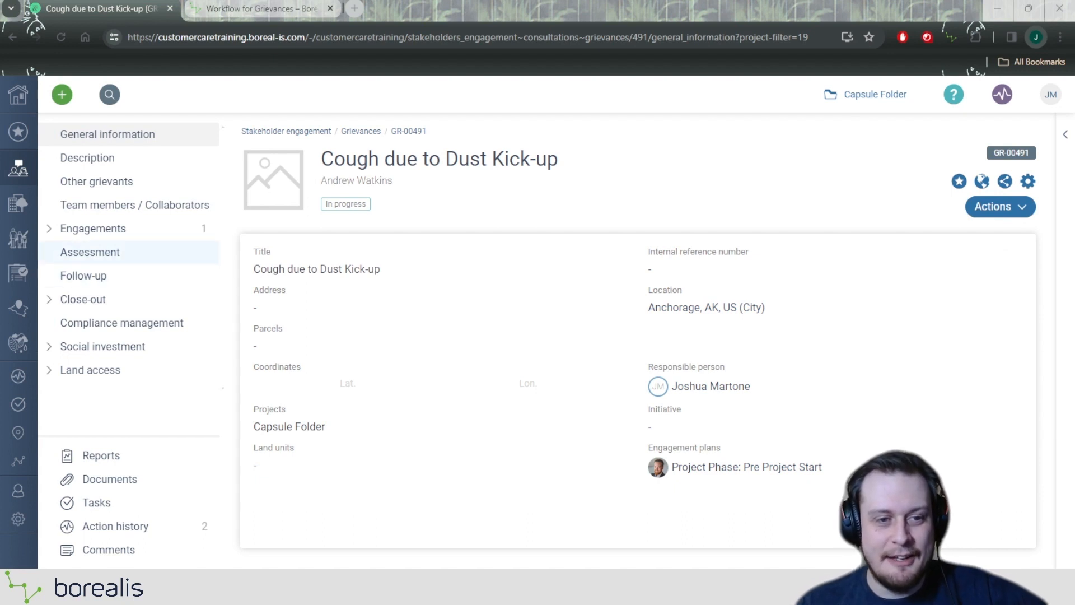
{"action": "left_click", "coordinate": [84, 253]}
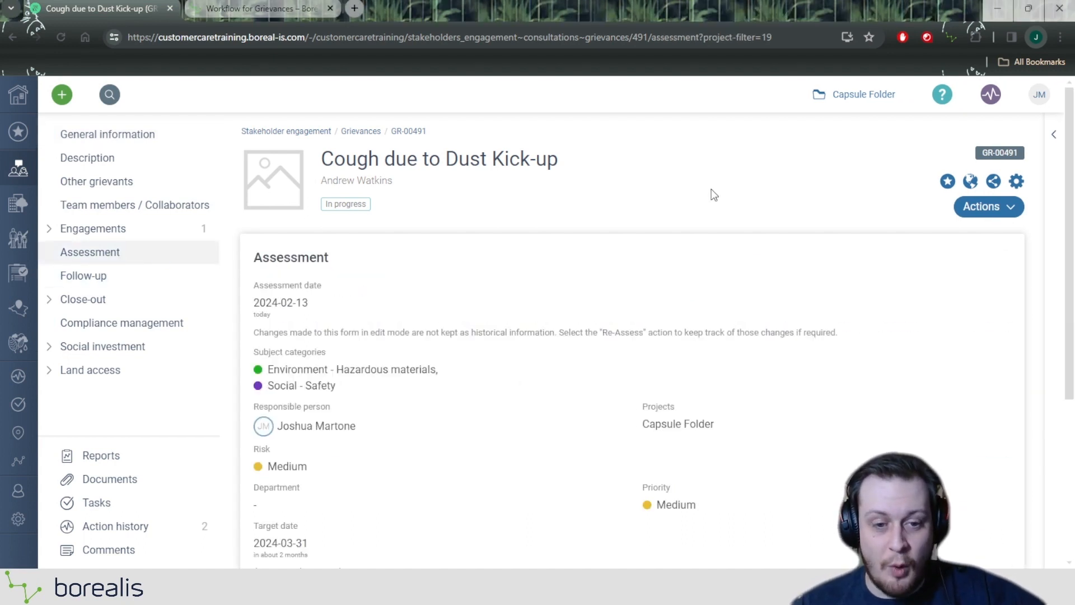
{"action": "scroll", "coordinate": [714, 194], "scroll_direction": "down", "scroll_amount": 1}
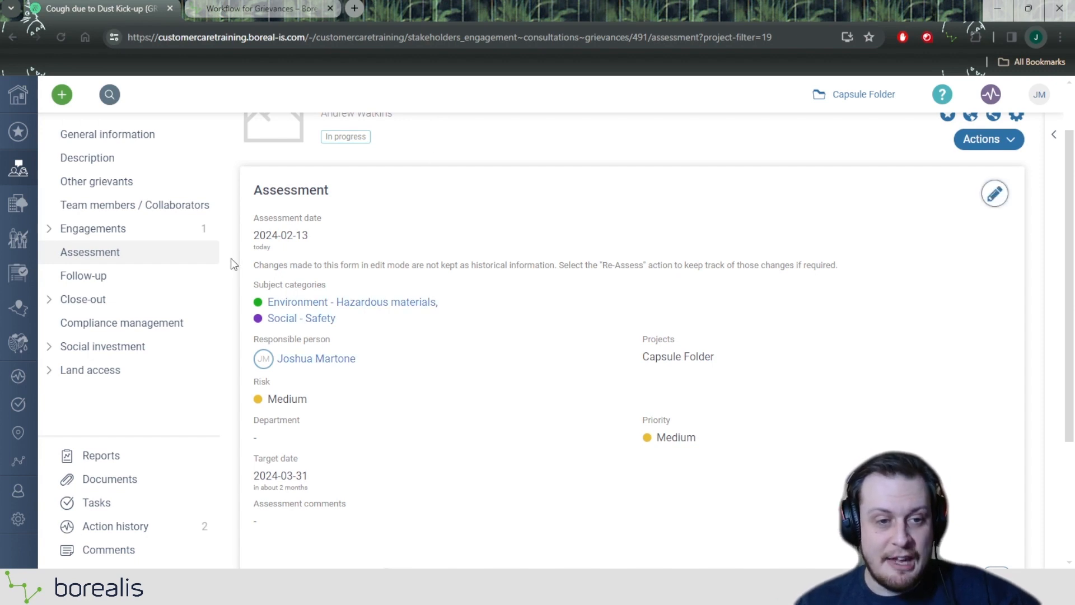
Step: Expand the grievance's Close-out section and review the fields of the Add a recommendation form, cancelling it without adding anything
{"action": "left_click", "coordinate": [123, 301]}
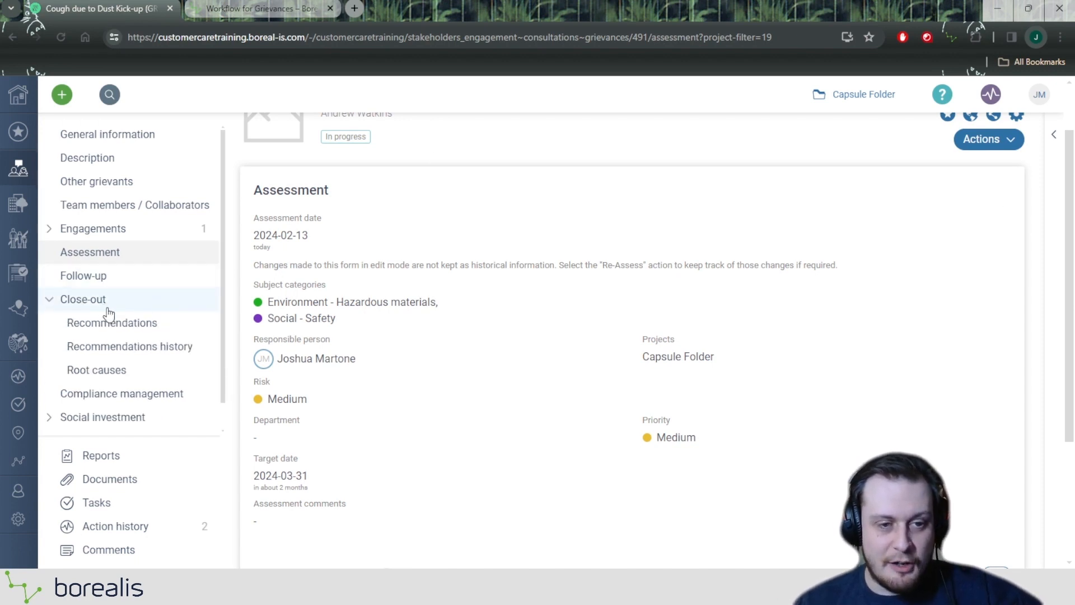
{"action": "left_click", "coordinate": [143, 329]}
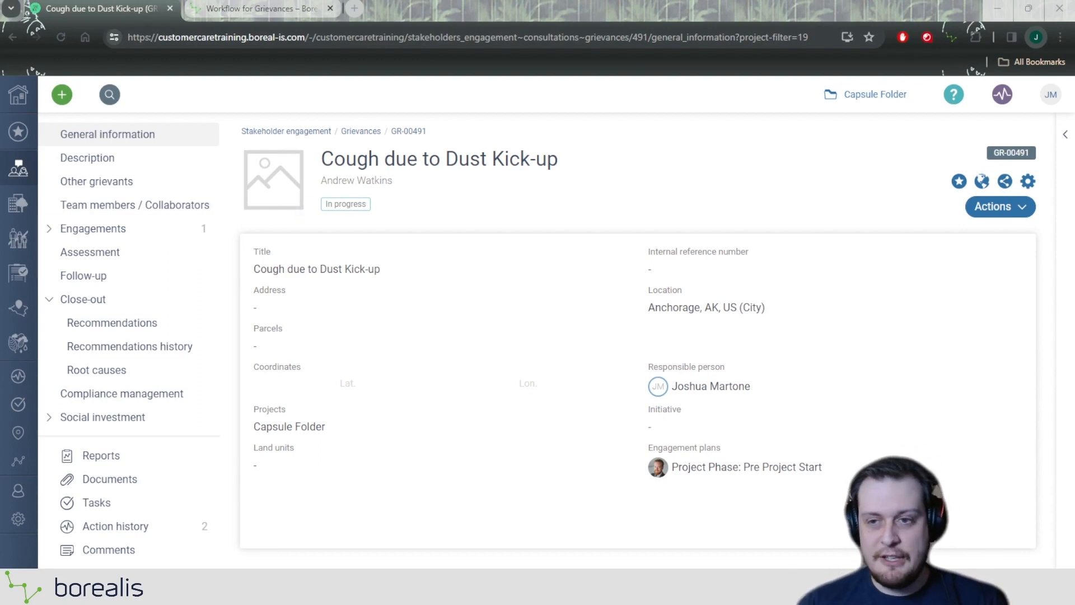
{"action": "left_click", "coordinate": [994, 207]}
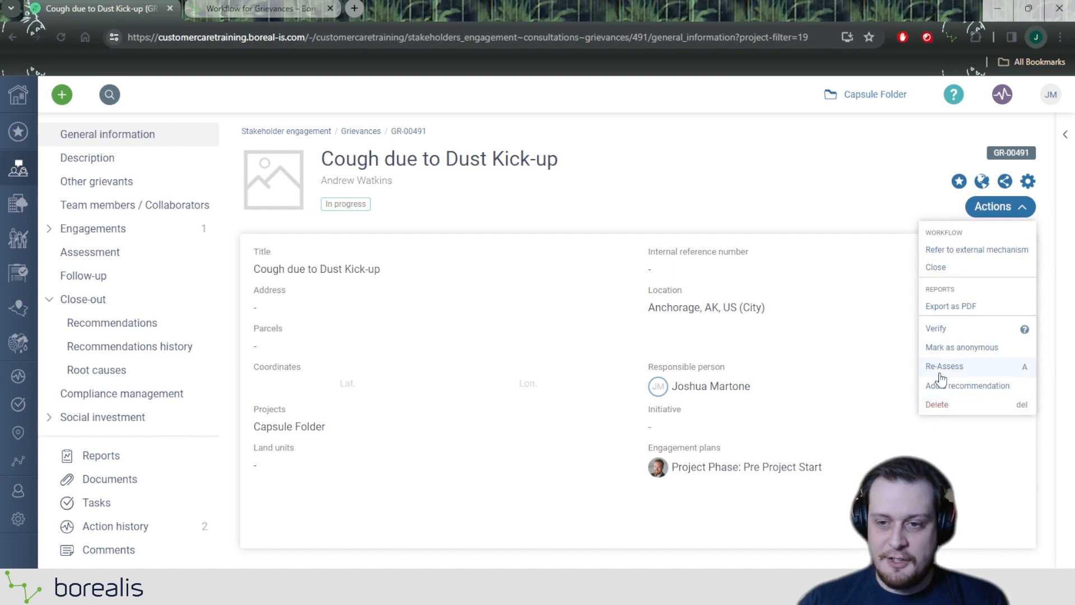
{"action": "left_click", "coordinate": [975, 395]}
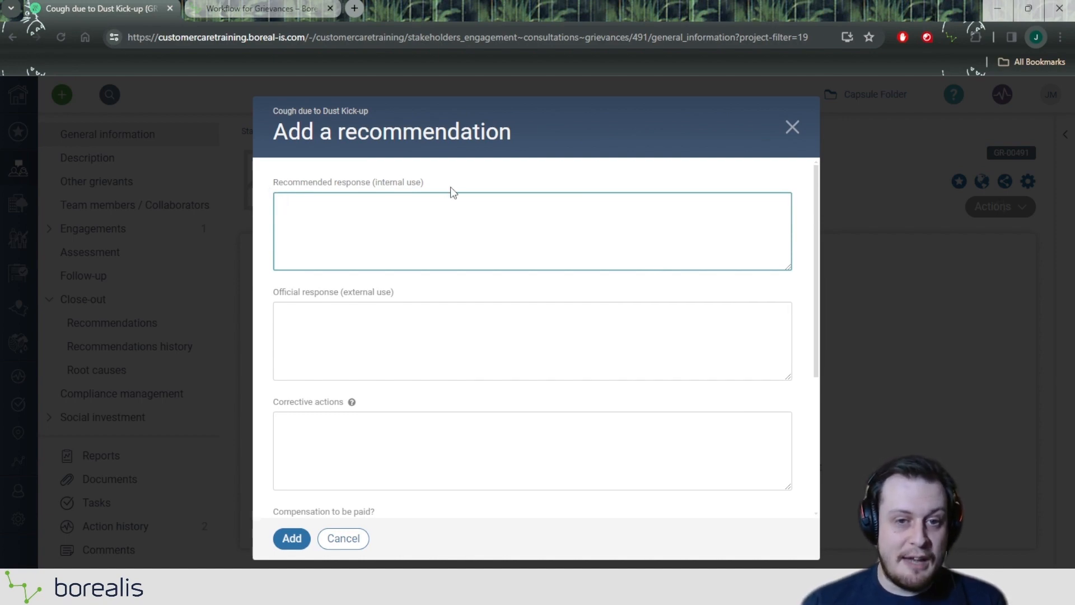
{"action": "scroll", "coordinate": [442, 190], "scroll_direction": "down", "scroll_amount": 1}
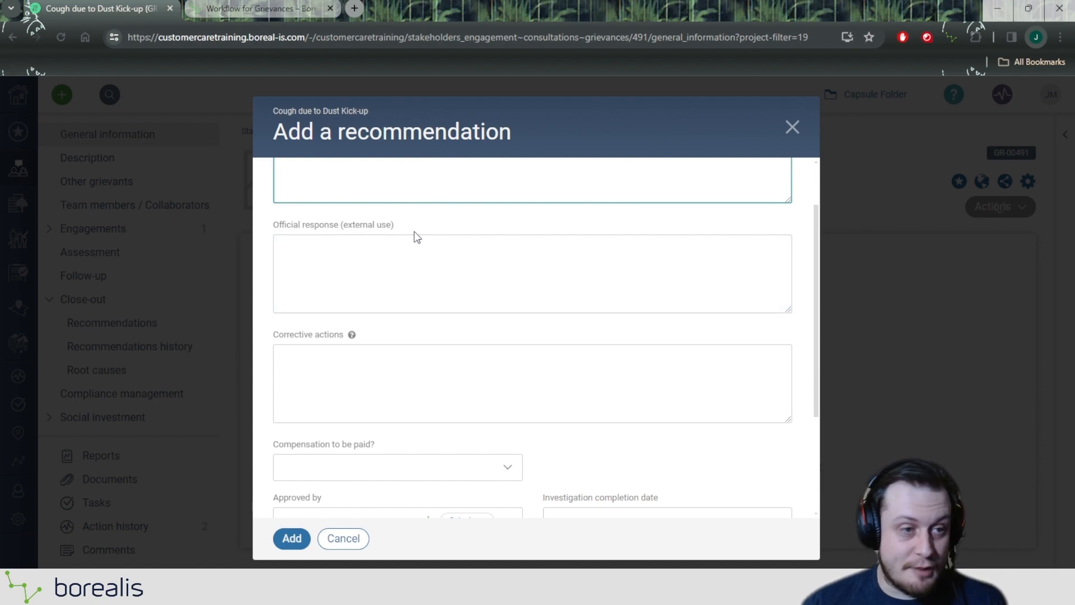
{"action": "scroll", "coordinate": [277, 267], "scroll_direction": "down", "scroll_amount": 1}
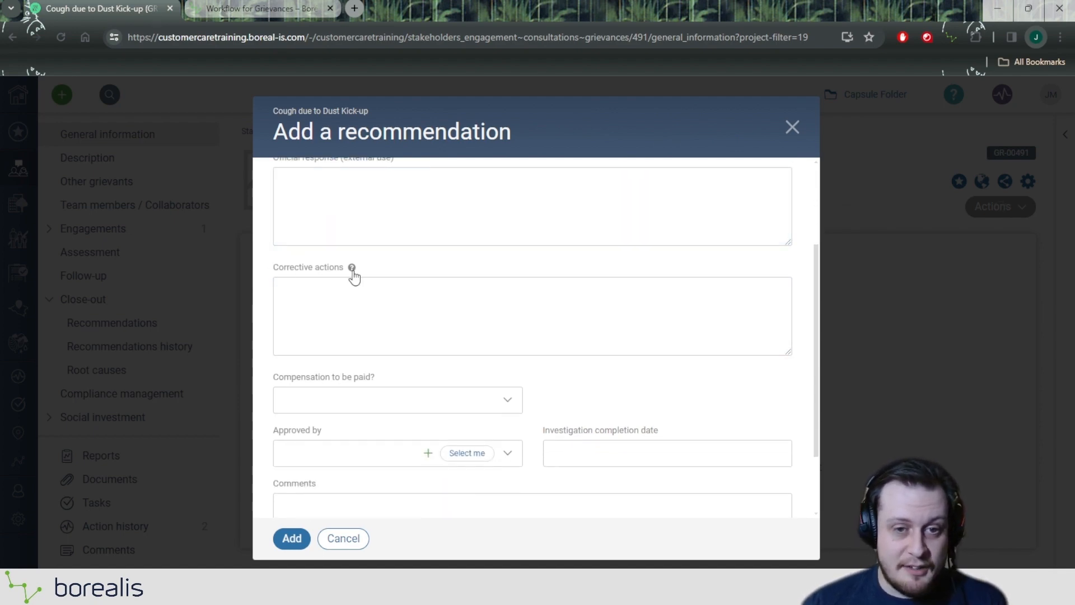
{"action": "scroll", "coordinate": [355, 275], "scroll_direction": "down", "scroll_amount": 1}
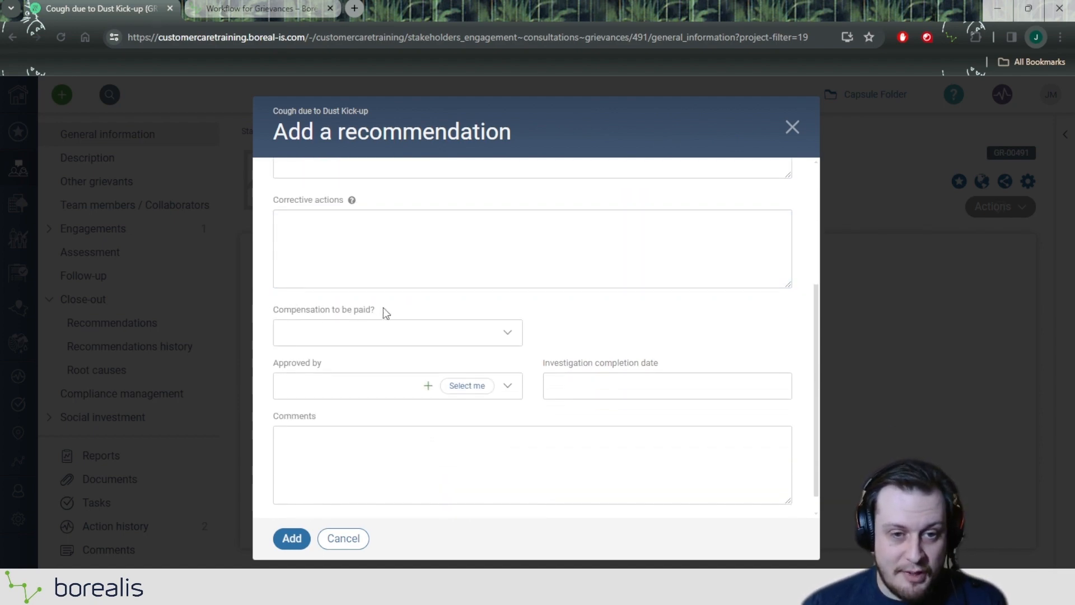
{"action": "scroll", "coordinate": [386, 312], "scroll_direction": "down", "scroll_amount": 1}
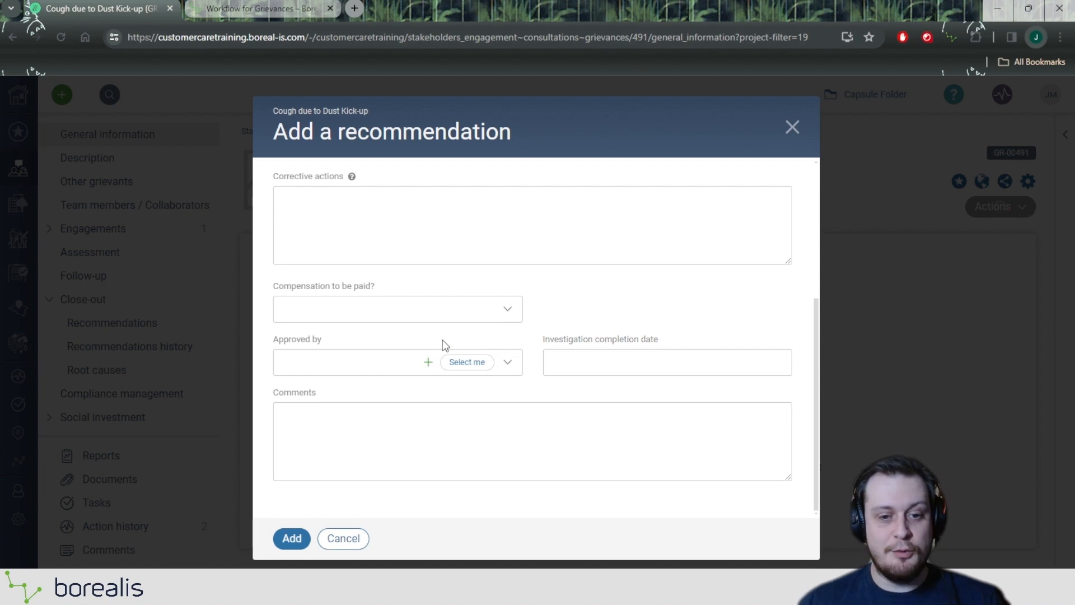
{"action": "left_click", "coordinate": [343, 538]}
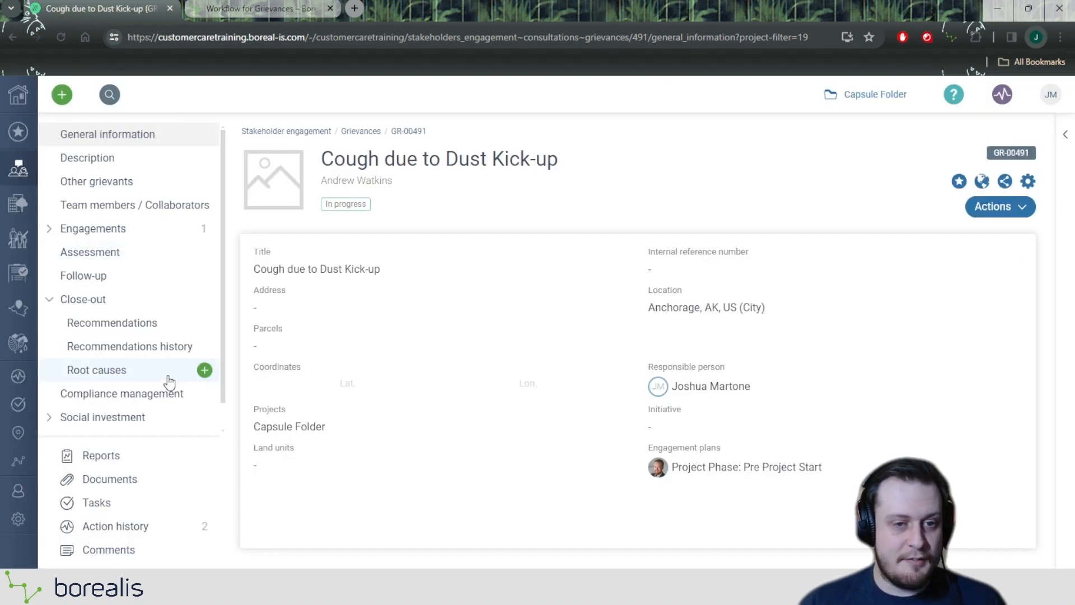
{"action": "left_click", "coordinate": [159, 355]}
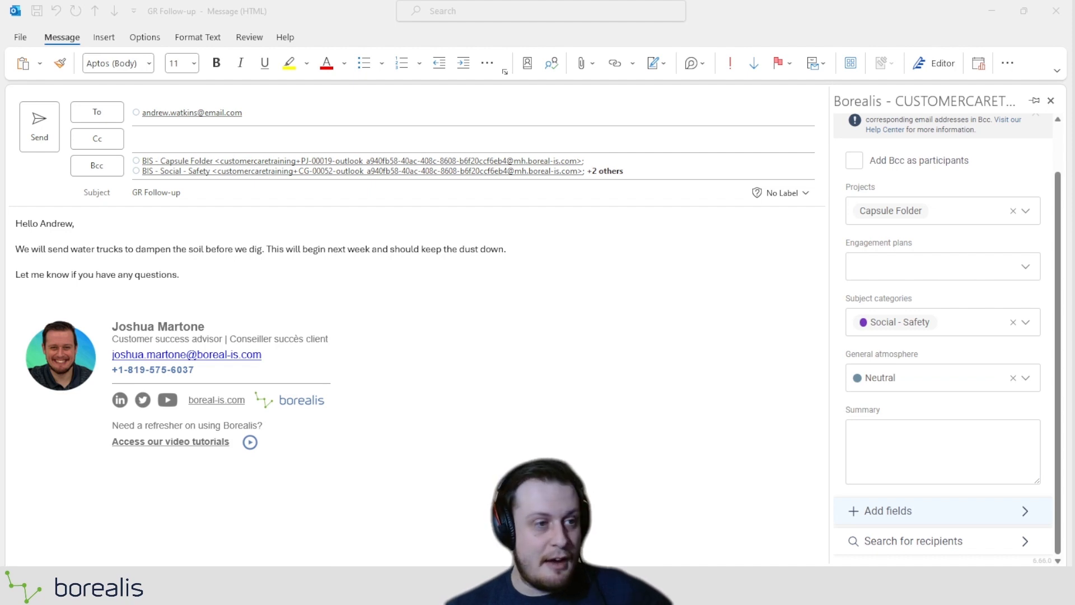
Step: In the Outlook message "GR Follow-up", add a Grievances link field and link the email to "Cough due to Dust Kick-up"
{"action": "left_click", "coordinate": [888, 512]}
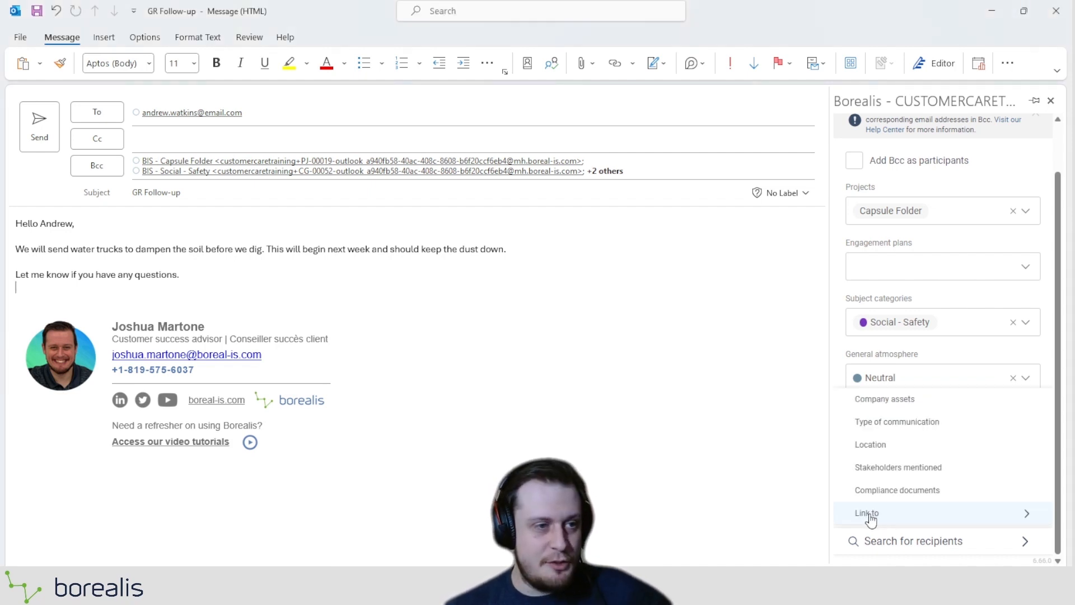
{"action": "left_click", "coordinate": [870, 518]}
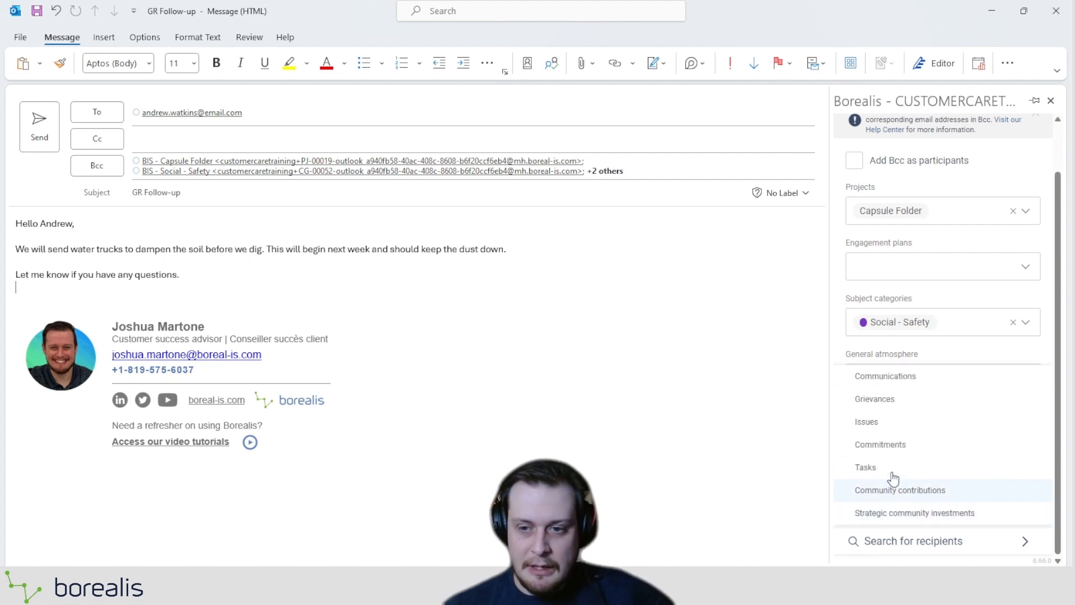
{"action": "left_click", "coordinate": [889, 407]}
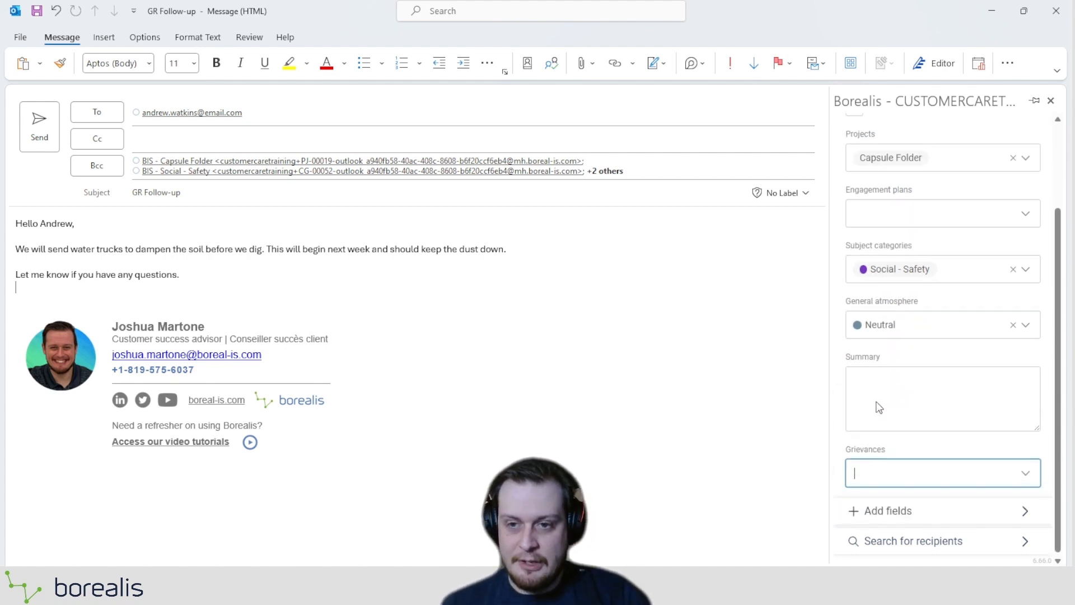
{"action": "left_click_drag", "start_coordinate": [842, 443], "coordinate": [875, 446]}
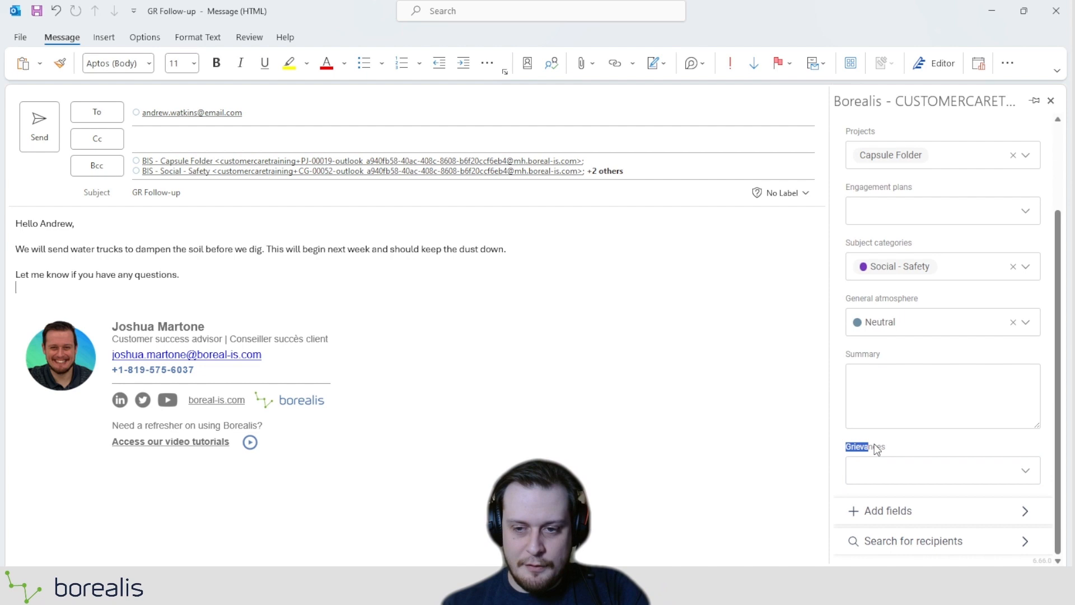
{"action": "left_click", "coordinate": [899, 475]}
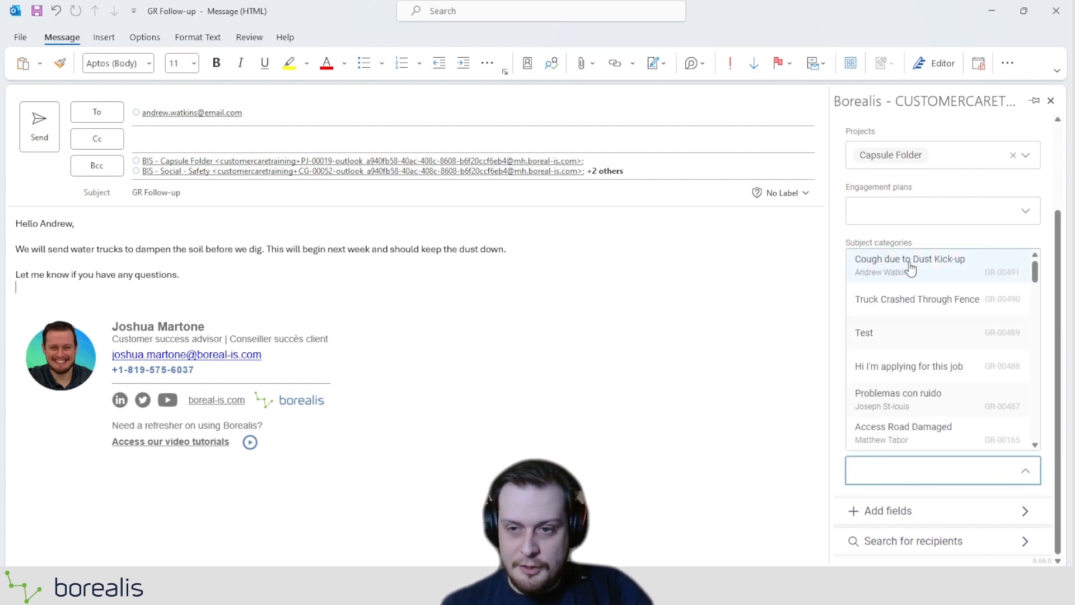
{"action": "left_click", "coordinate": [949, 268]}
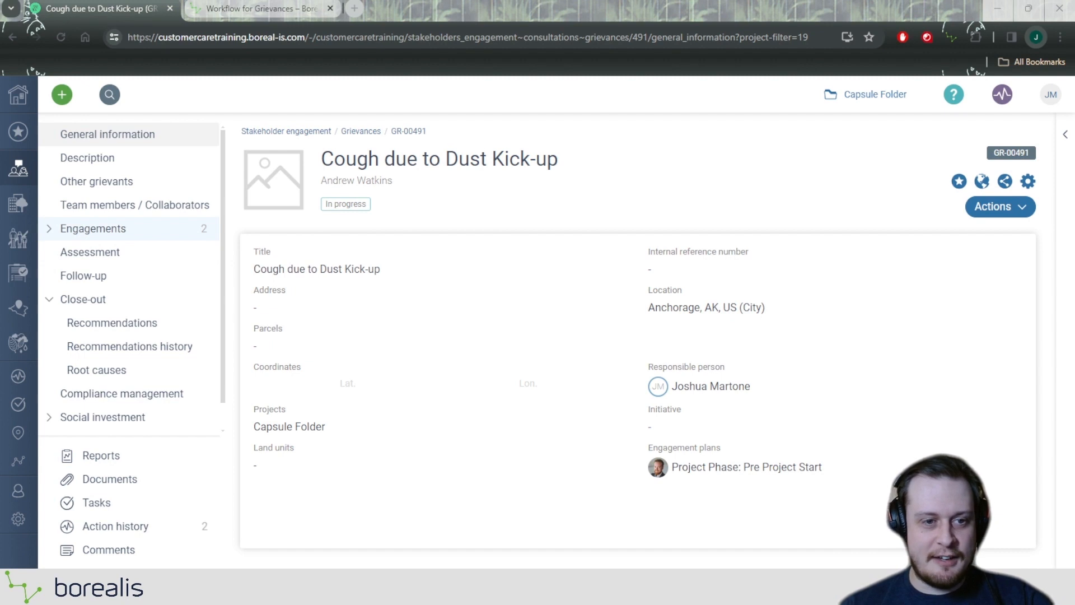
Step: Switch back to the grievance record in Borealis and view the communications listed under its Engagements
{"action": "left_click", "coordinate": [104, 229]}
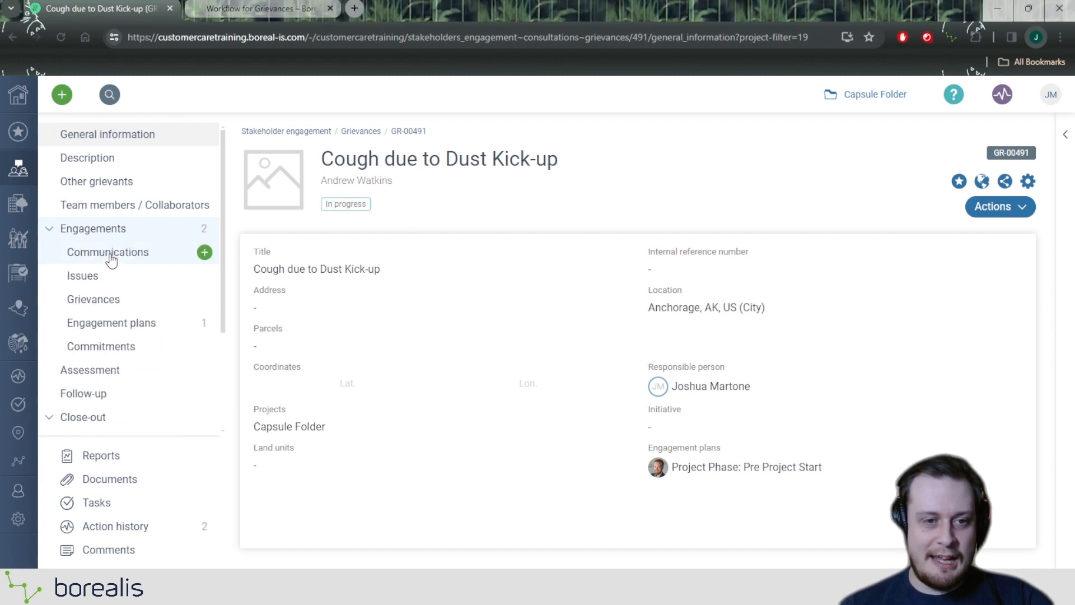
{"action": "left_click", "coordinate": [111, 255]}
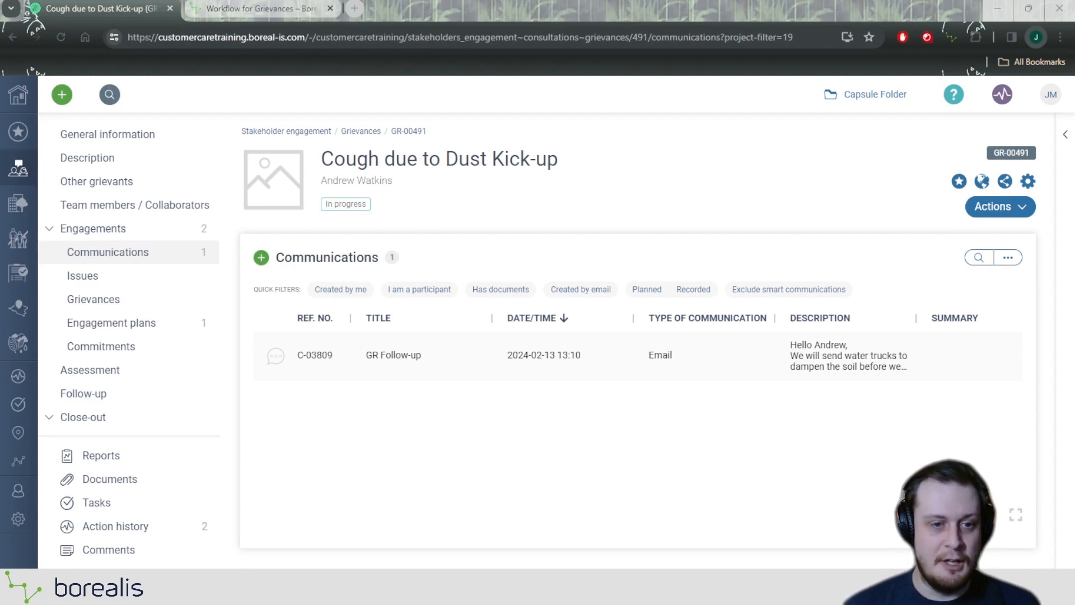
{"action": "left_click", "coordinate": [202, 254]}
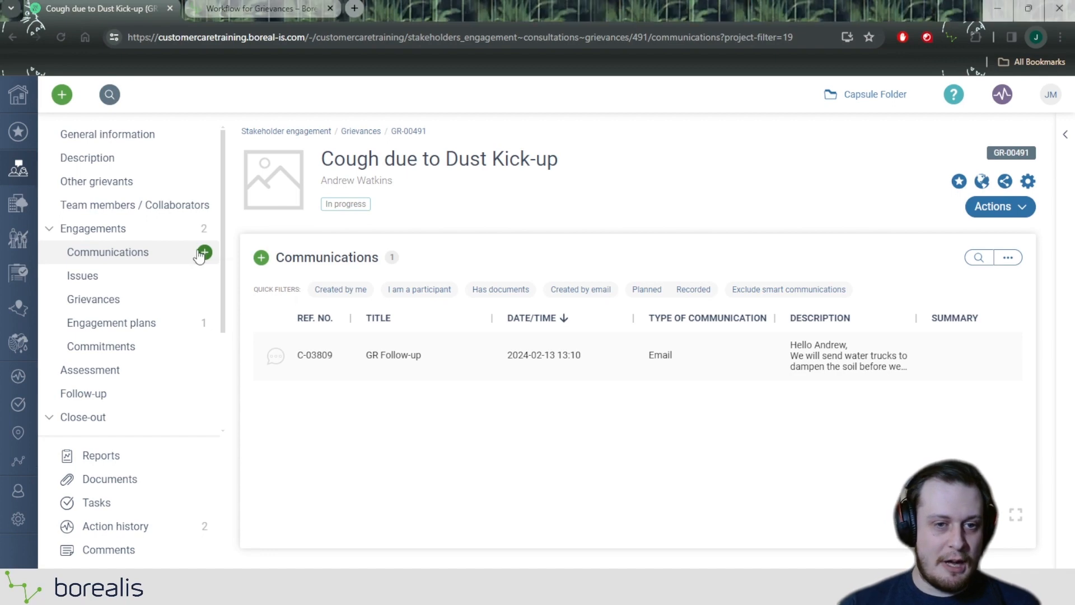